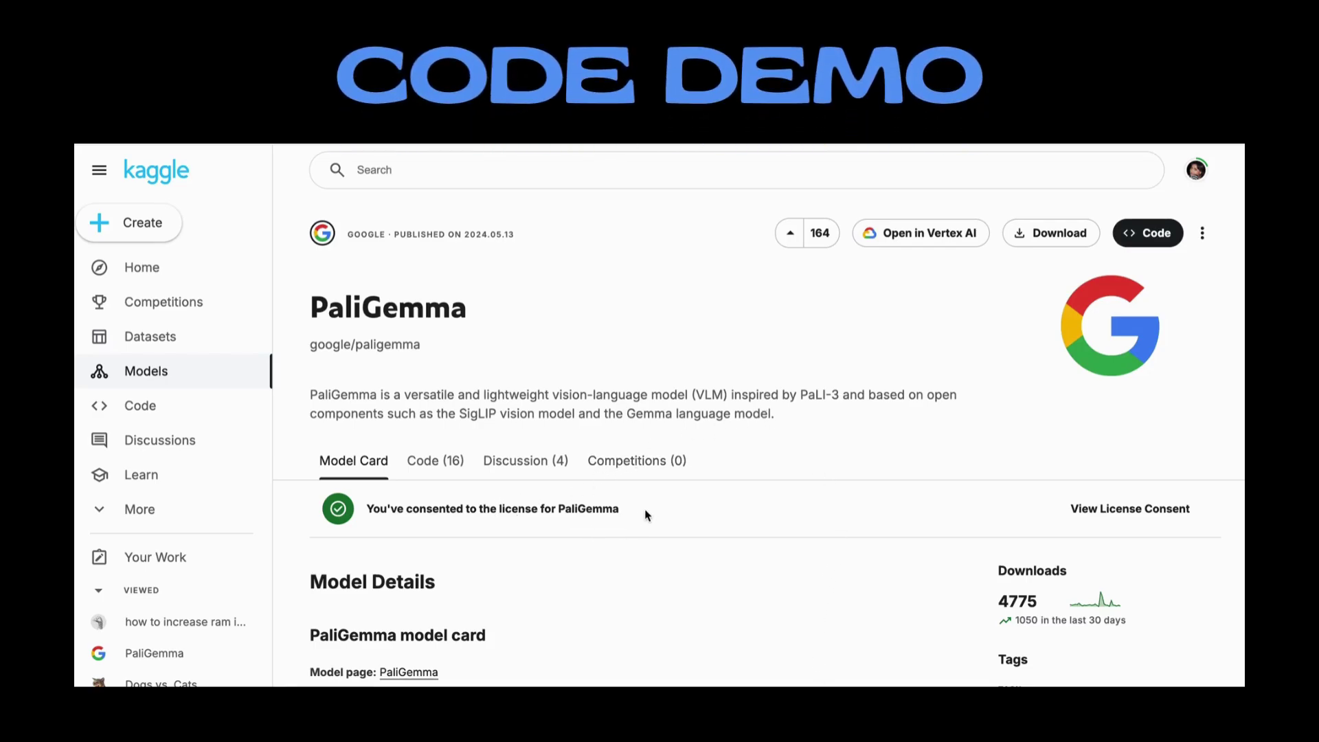
- From Kaggle account Settings, create and confirm a new API token, downloading kaggle.json
left_click_drag(636, 507, 365, 515)
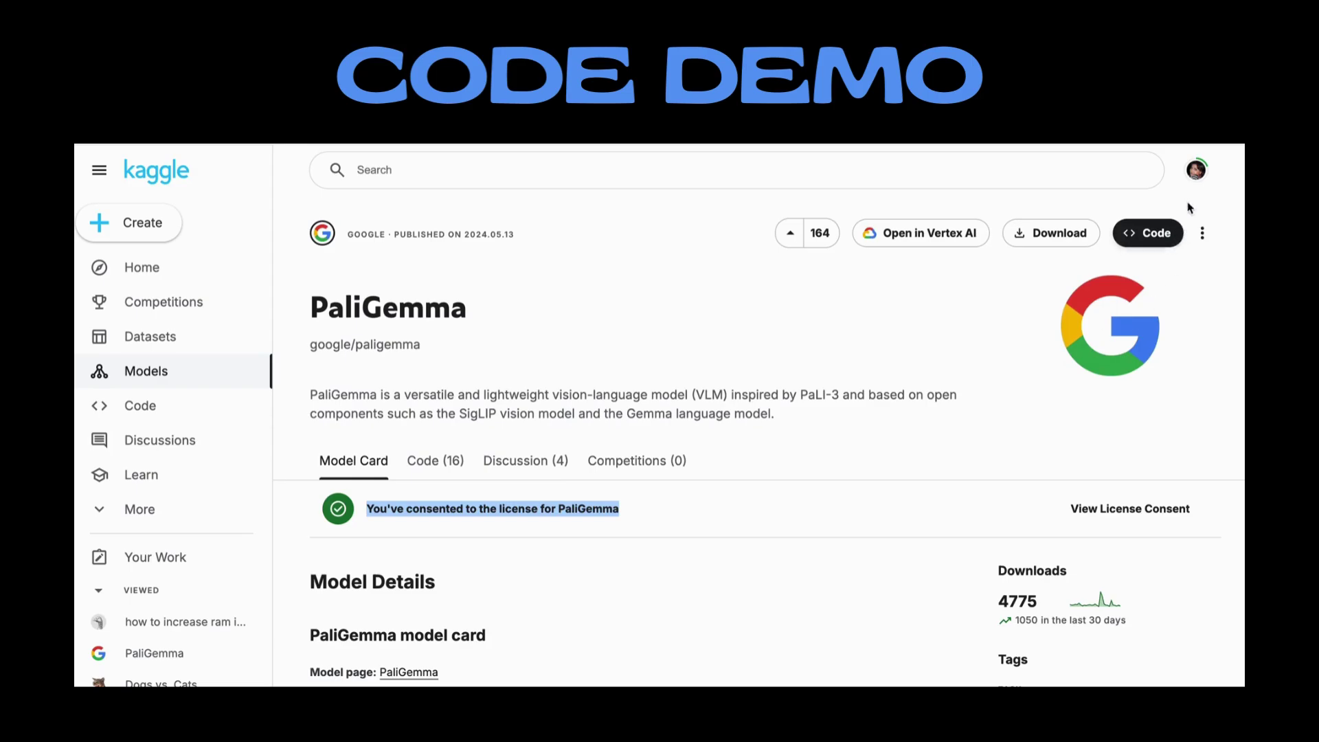
left_click(1197, 171)
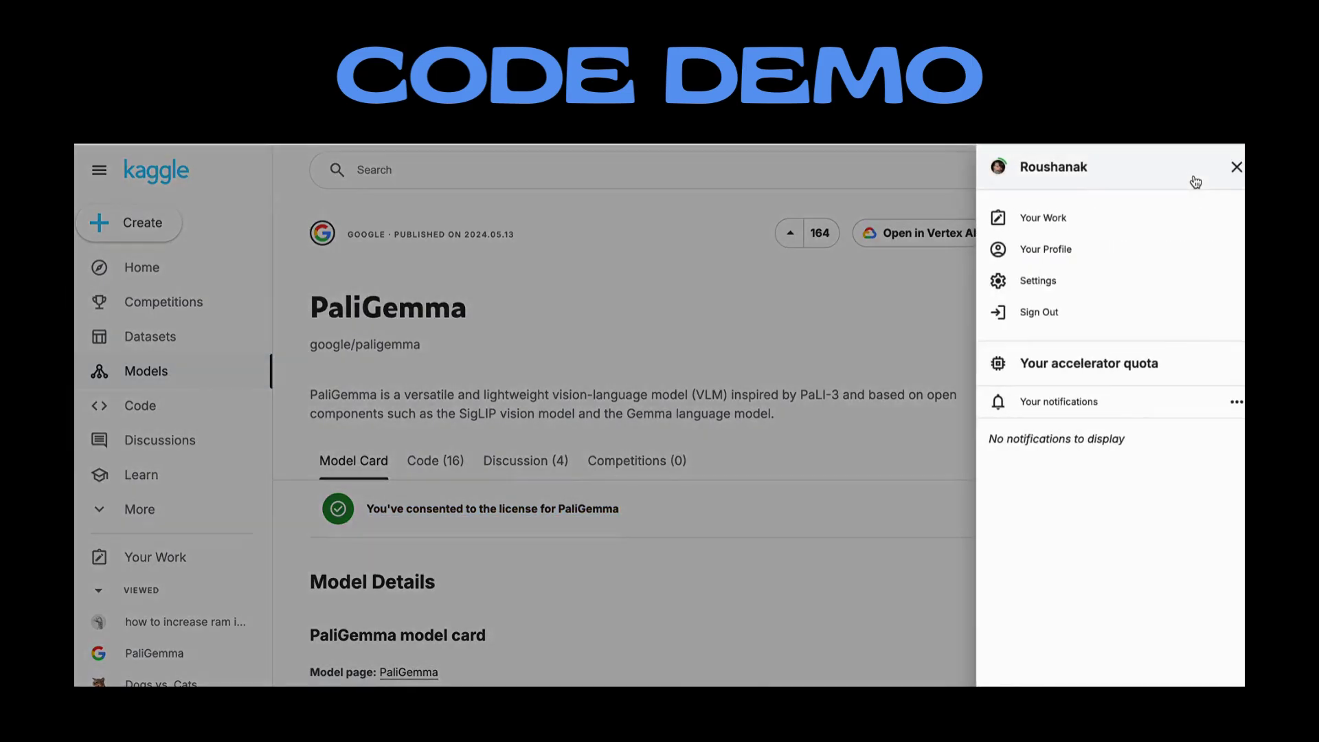
left_click(1035, 280)
scroll(492, 380, "down", 5)
scroll(491, 380, "down", 3)
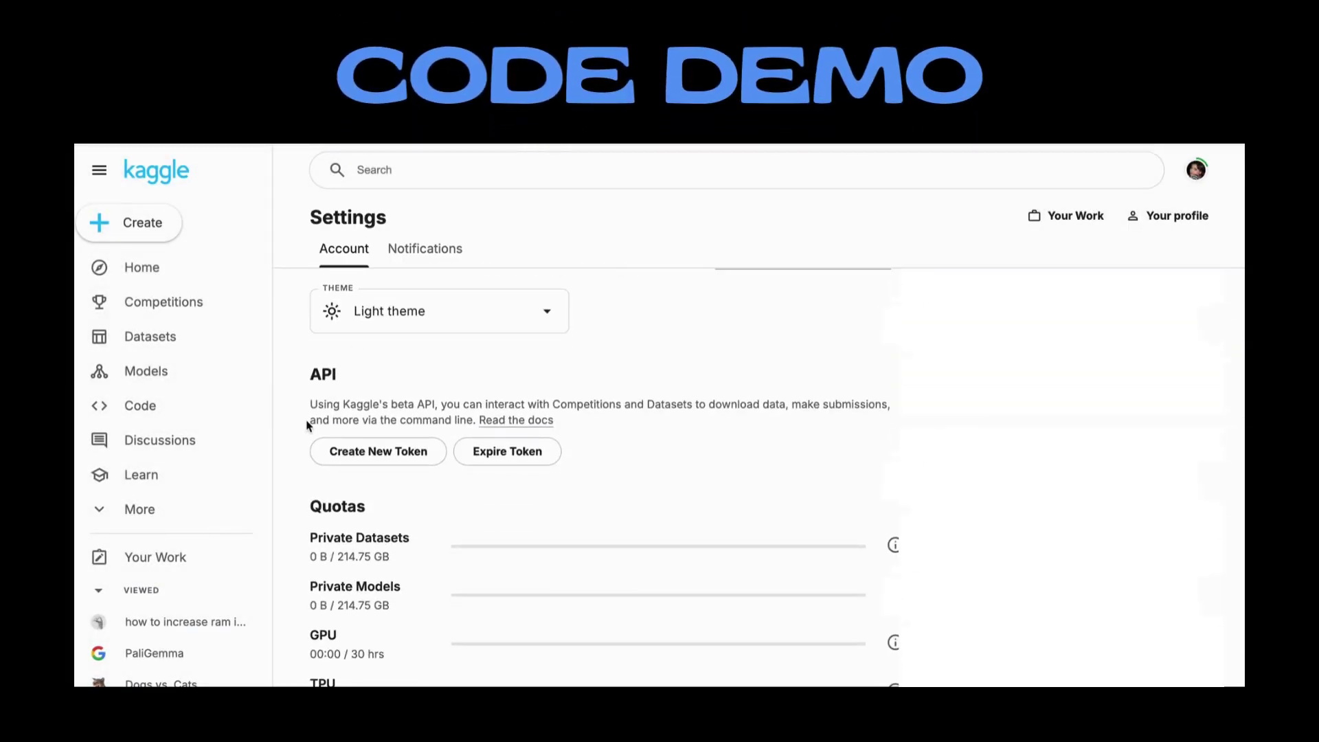
left_click(362, 452)
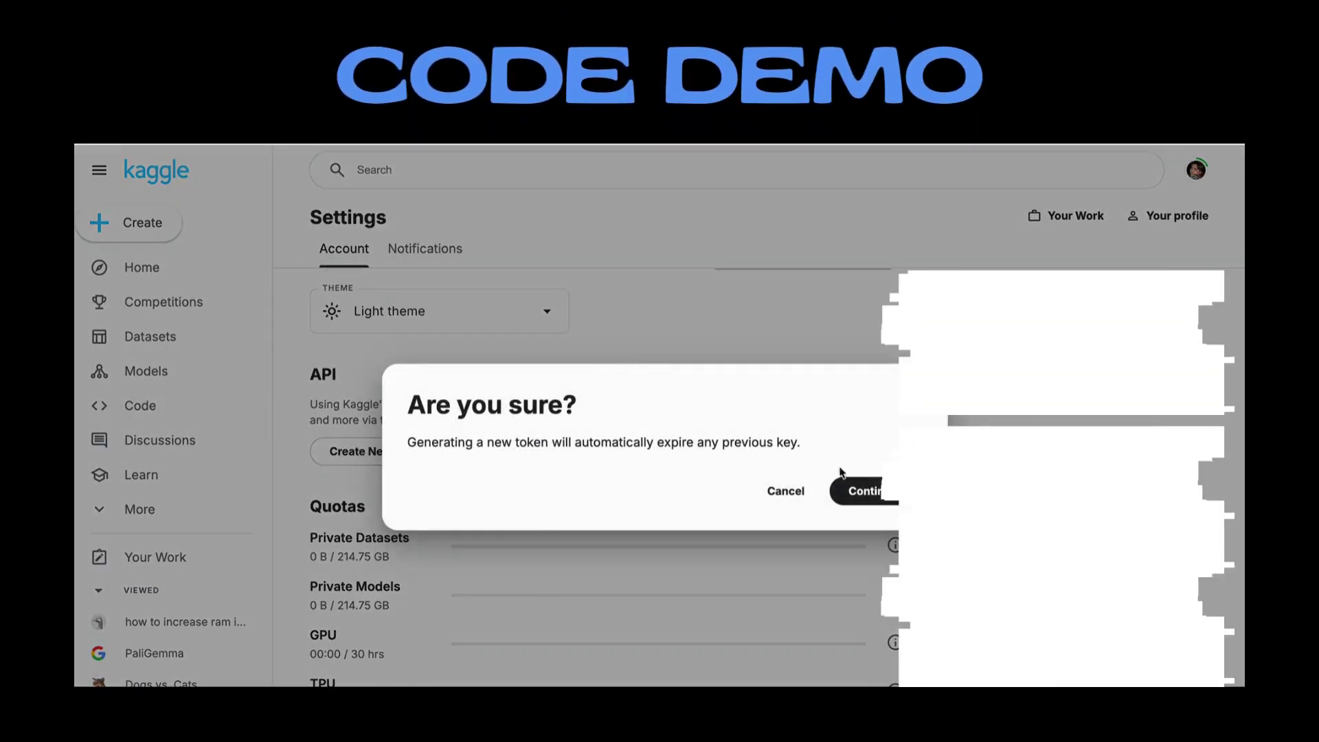
left_click(862, 492)
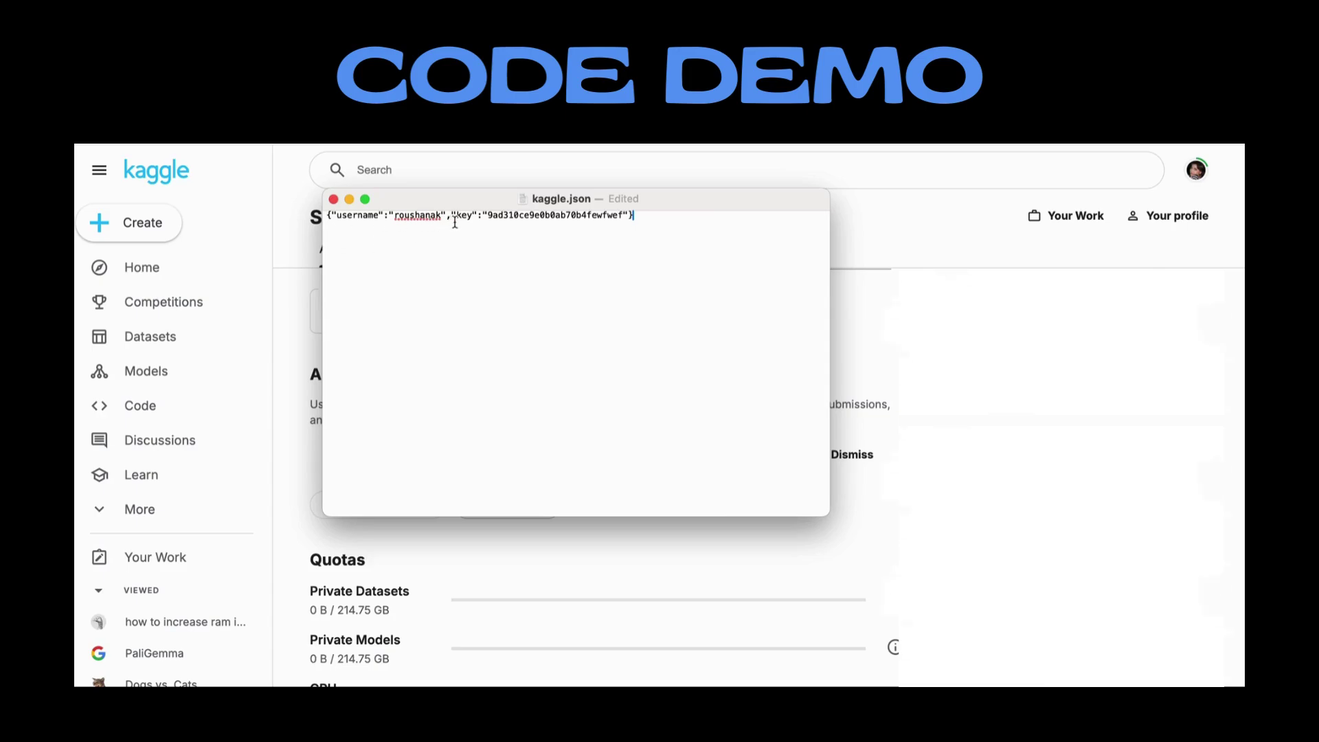
- Select the username and API key values in kaggle.json, then move the window aside
left_click_drag(444, 214, 394, 213)
left_click_drag(625, 215, 489, 215)
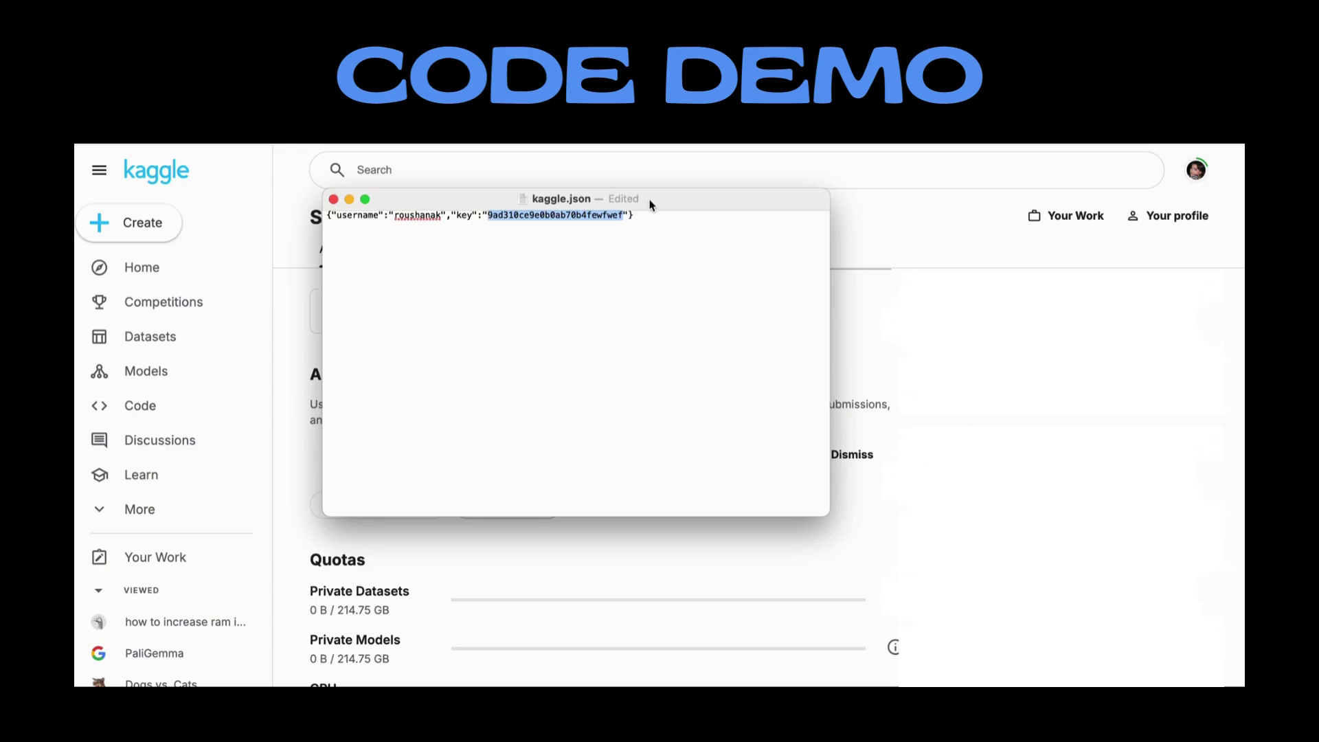
left_click_drag(650, 199, 850, 300)
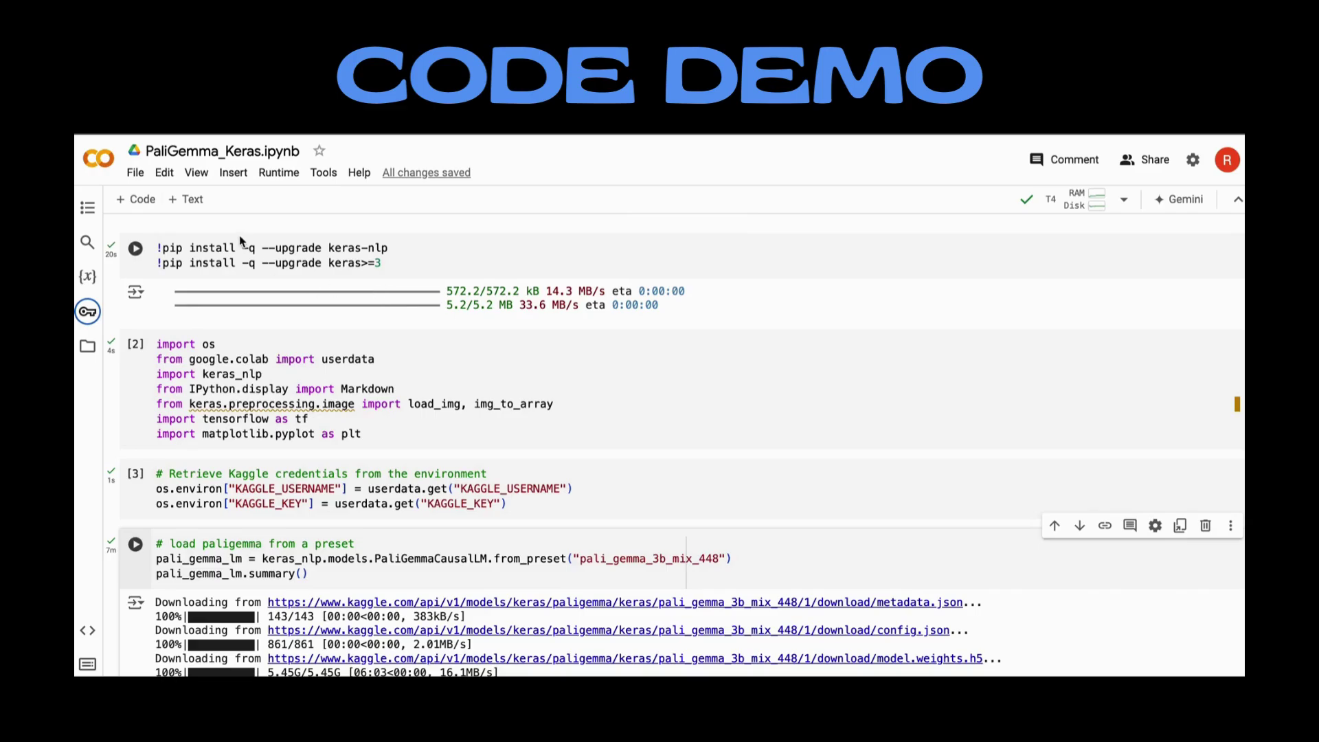
left_click(88, 311)
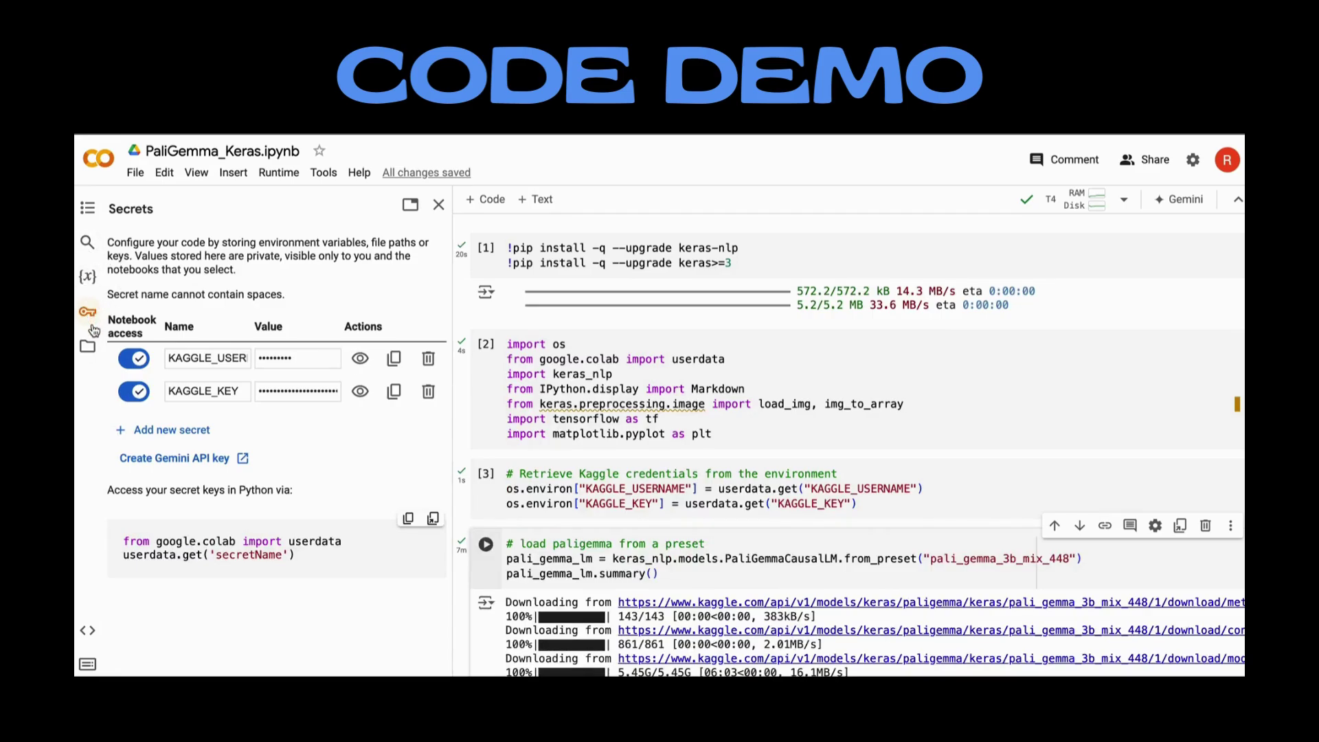
left_click(185, 429)
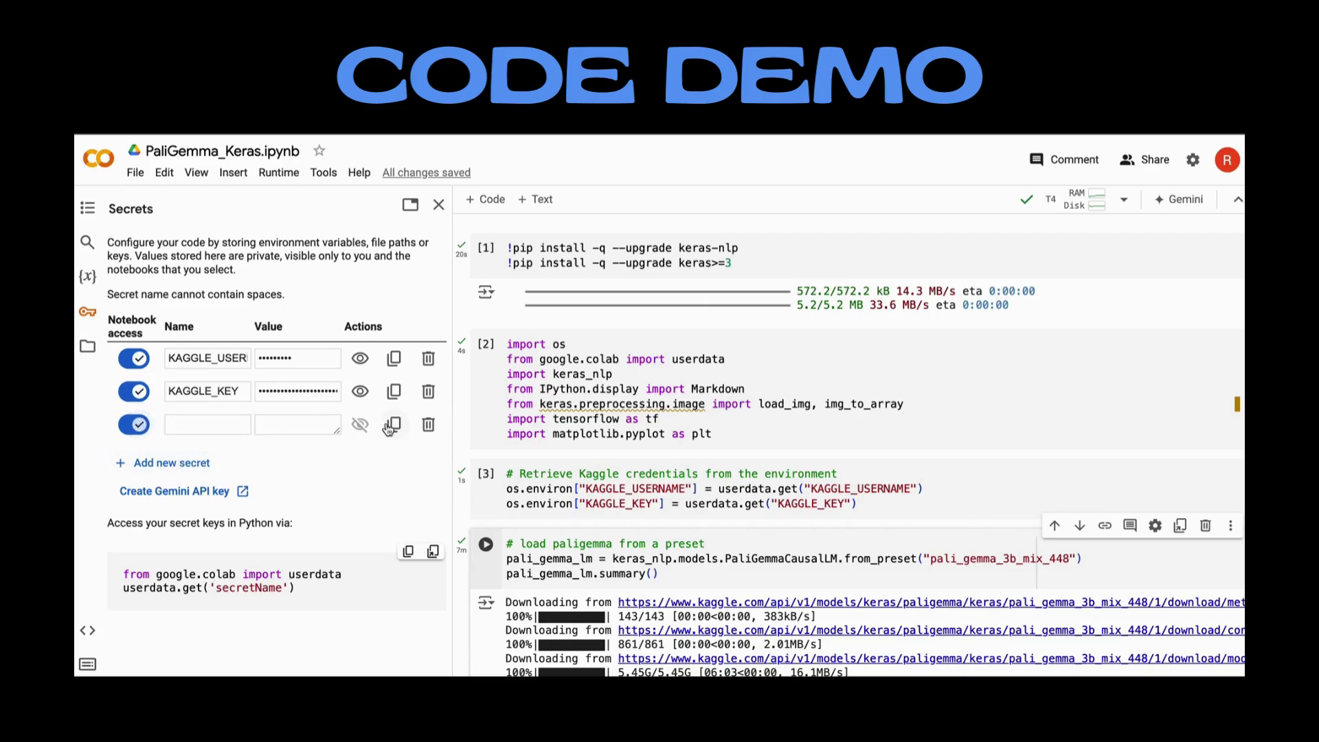
left_click(428, 425)
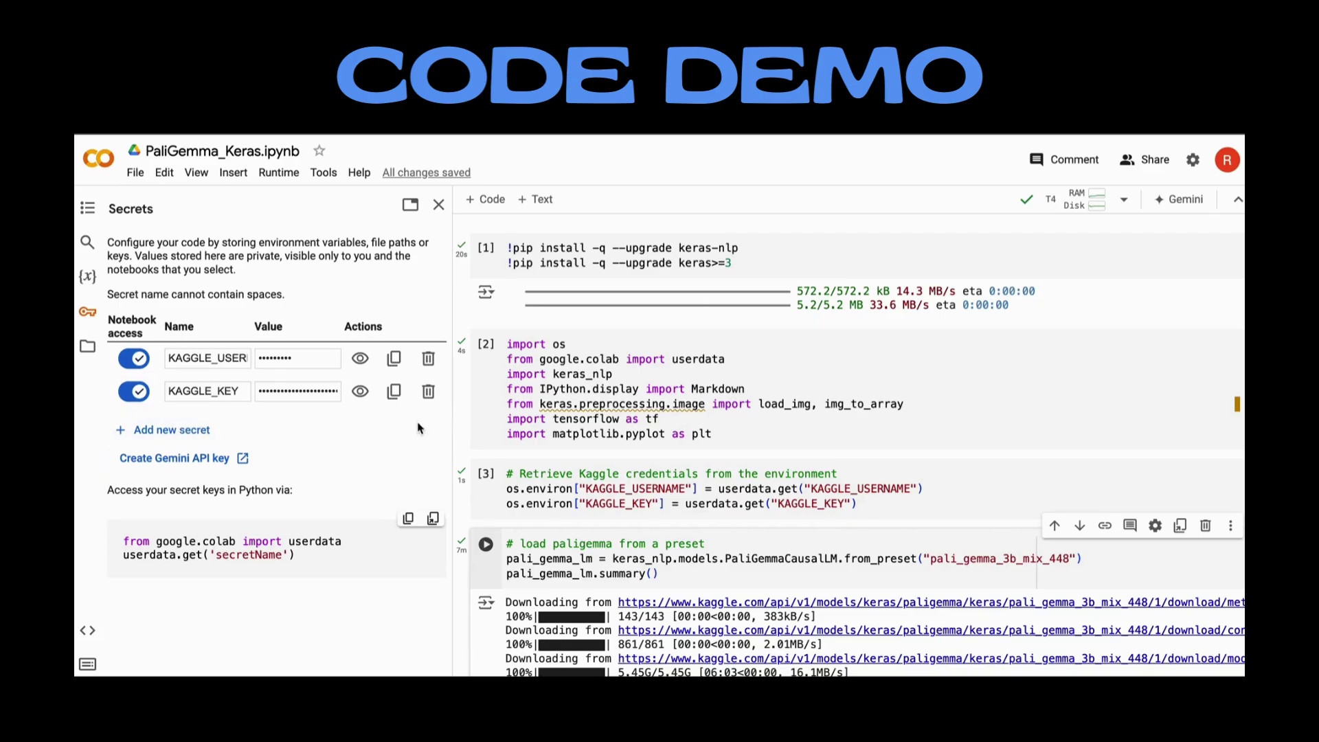
double_click(245, 358)
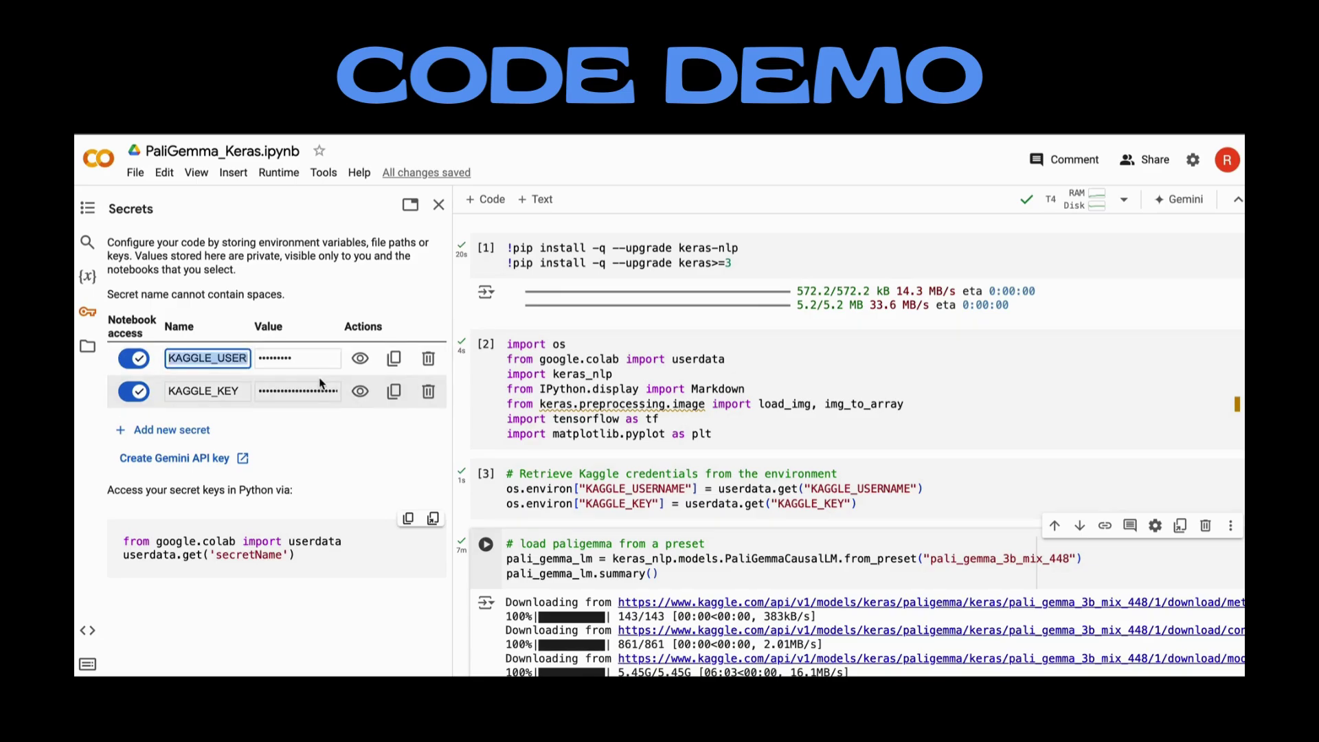
left_click(362, 360)
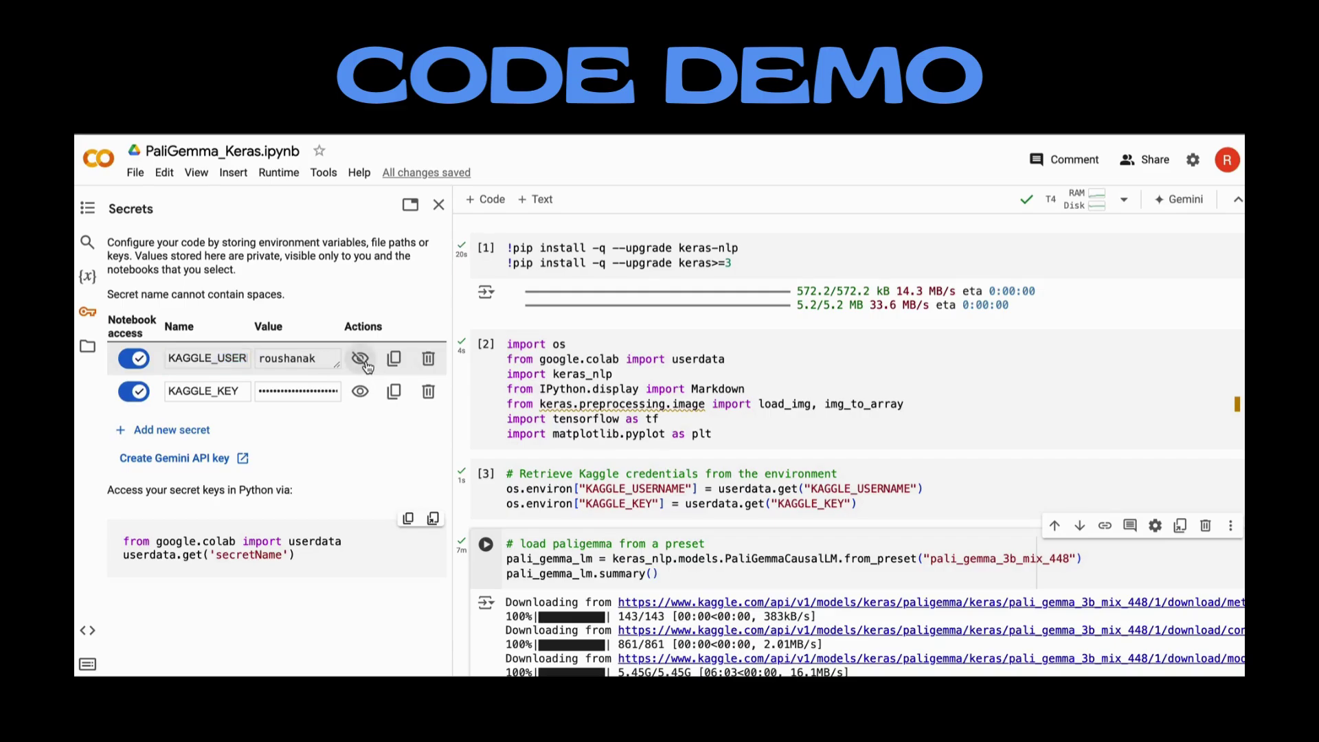
left_click(302, 358)
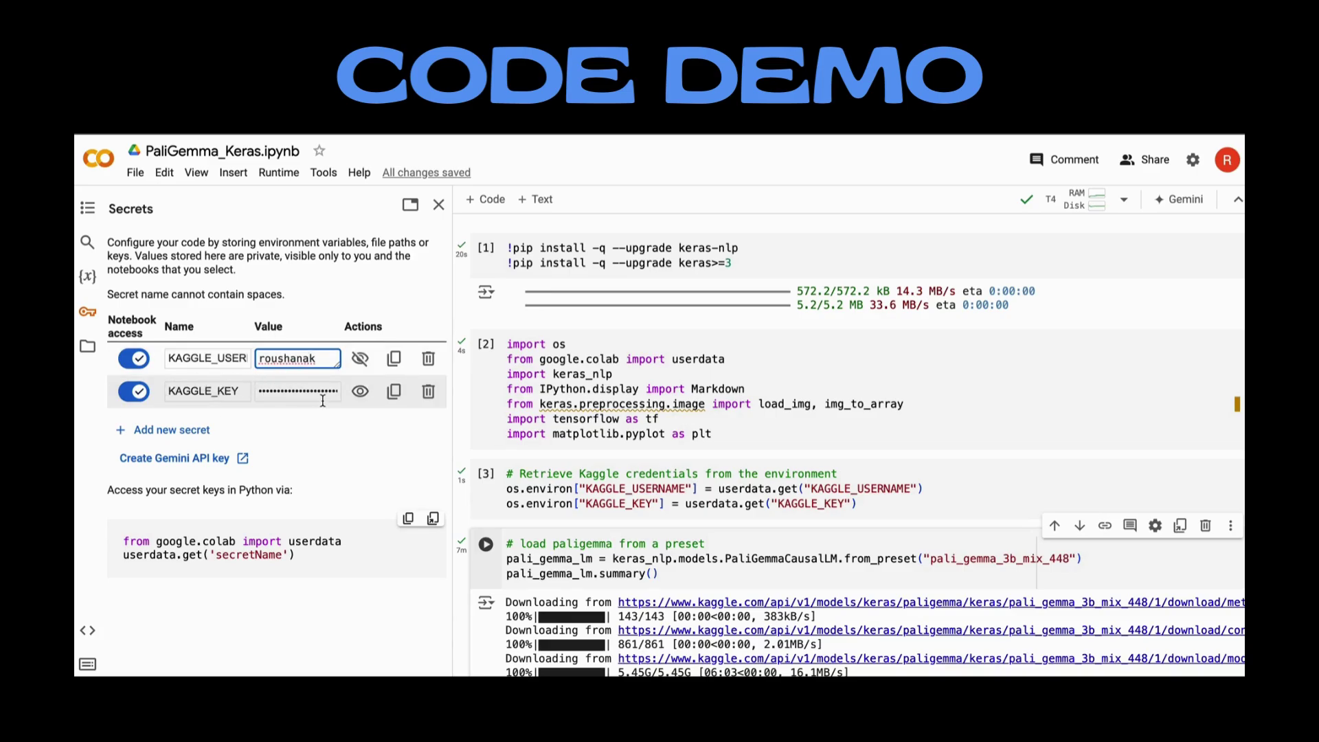
left_click(140, 359)
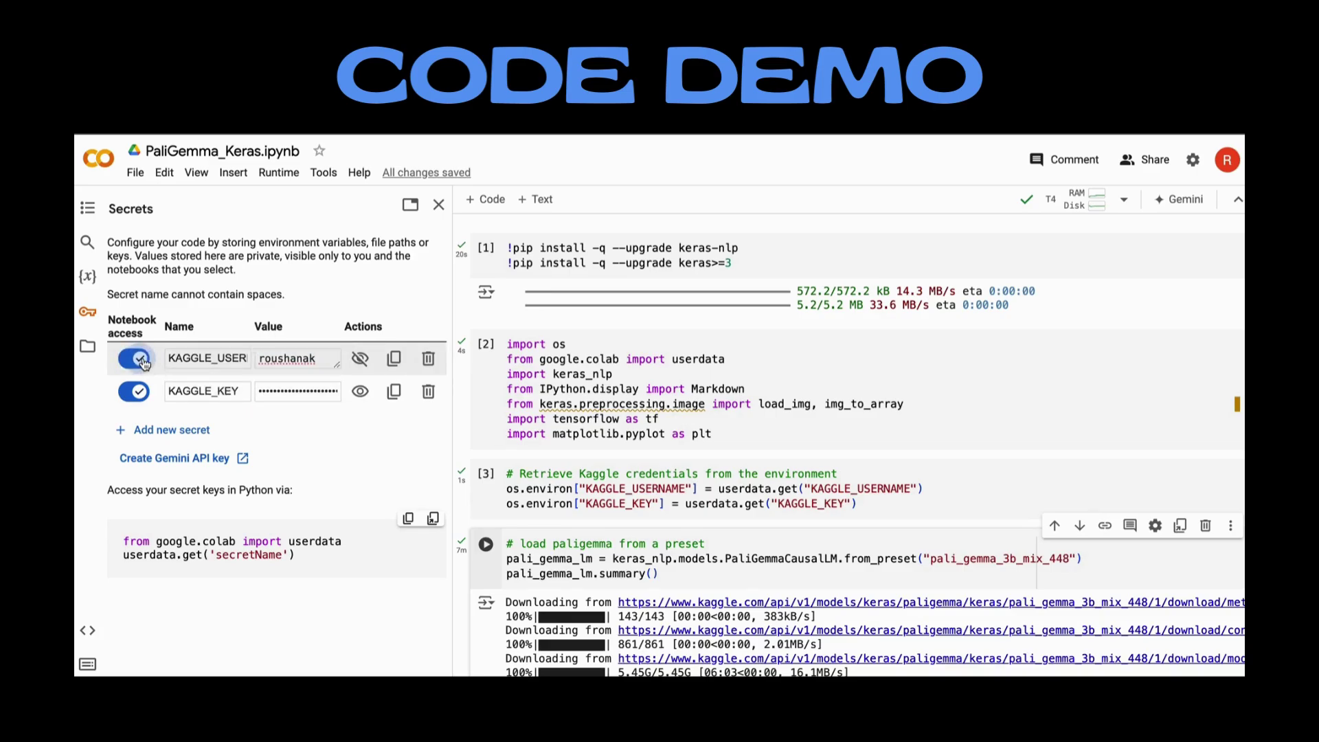
left_click(439, 206)
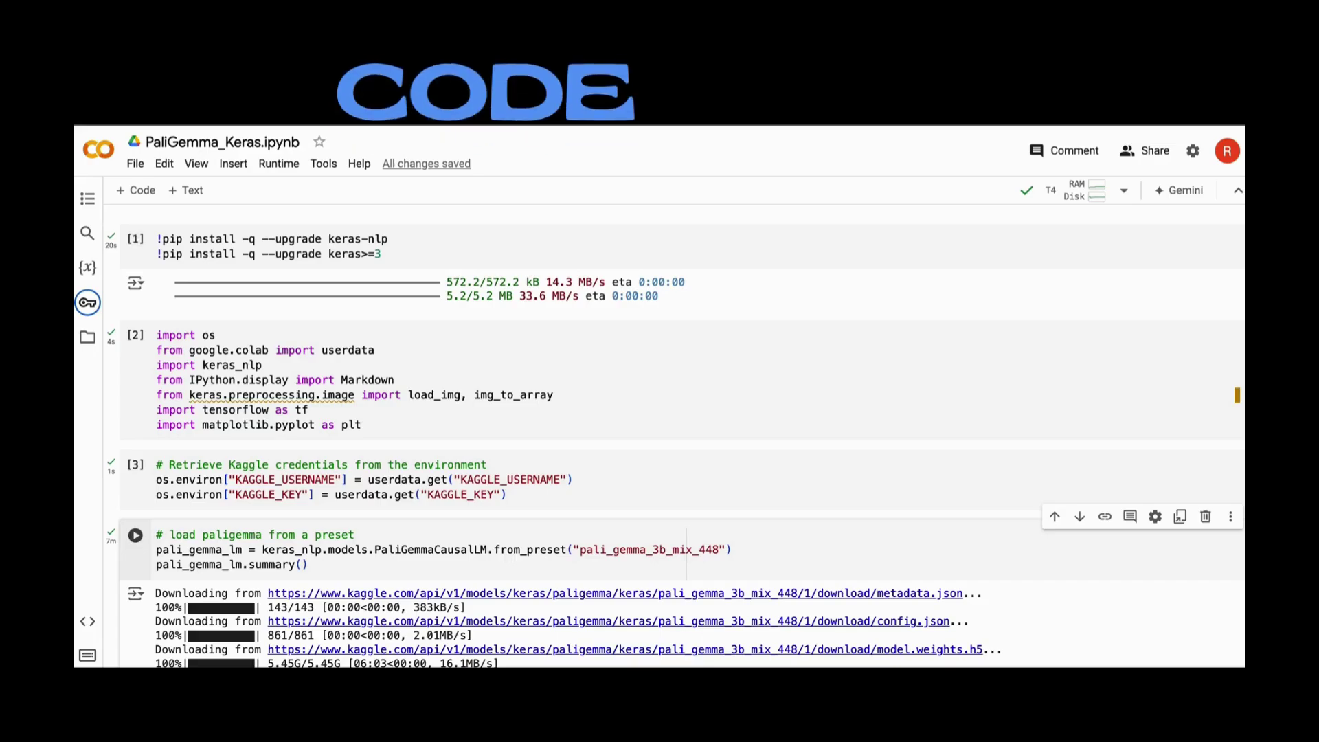
mouse_move(136, 239)
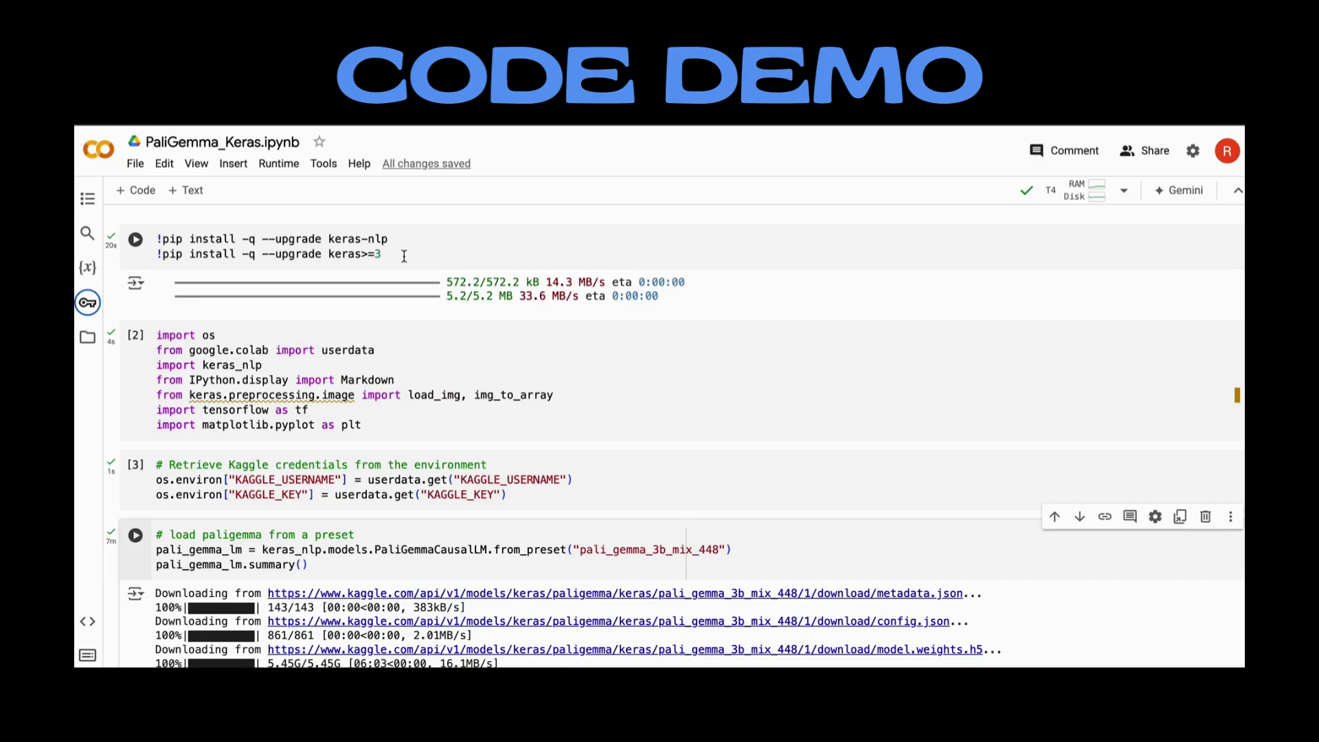
left_click_drag(404, 255, 156, 235)
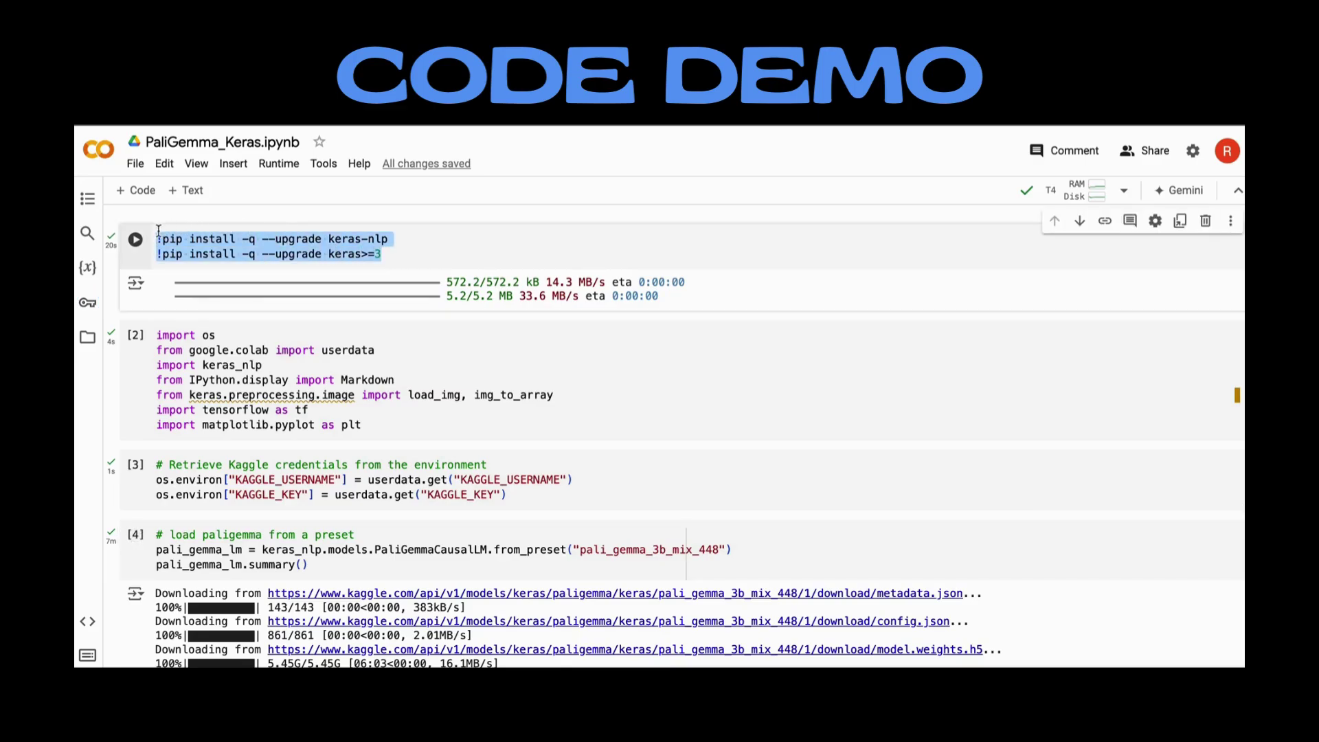
left_click(386, 238)
left_click_drag(387, 239, 329, 239)
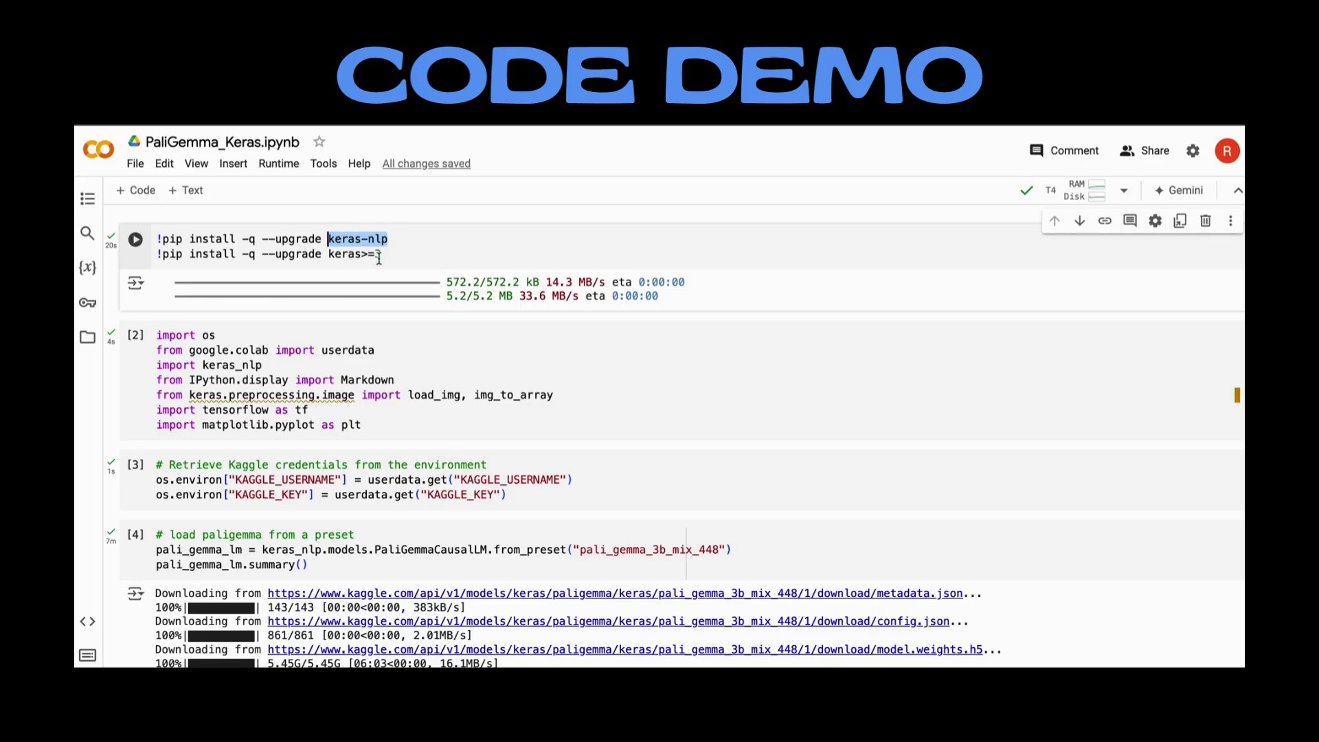
scroll(335, 328, "down", 1)
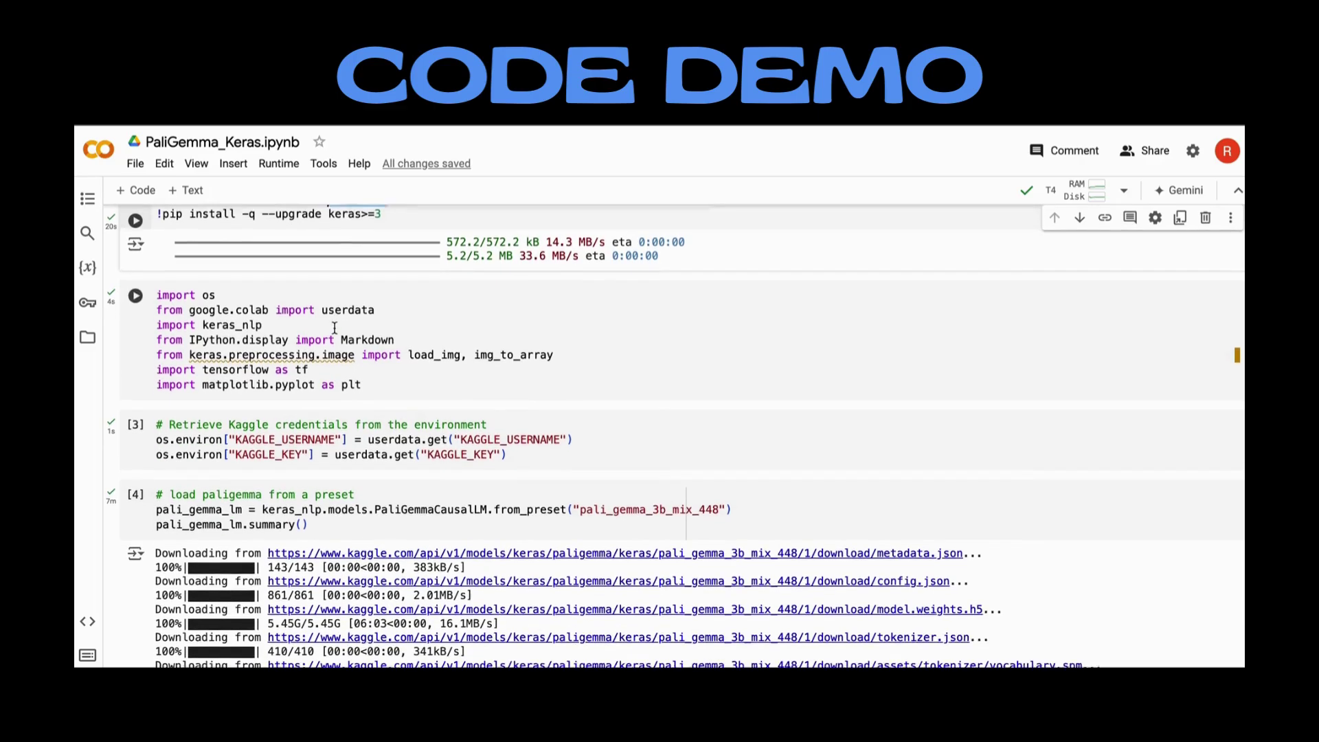
scroll(335, 329, "down", 1)
left_click_drag(375, 363, 155, 273)
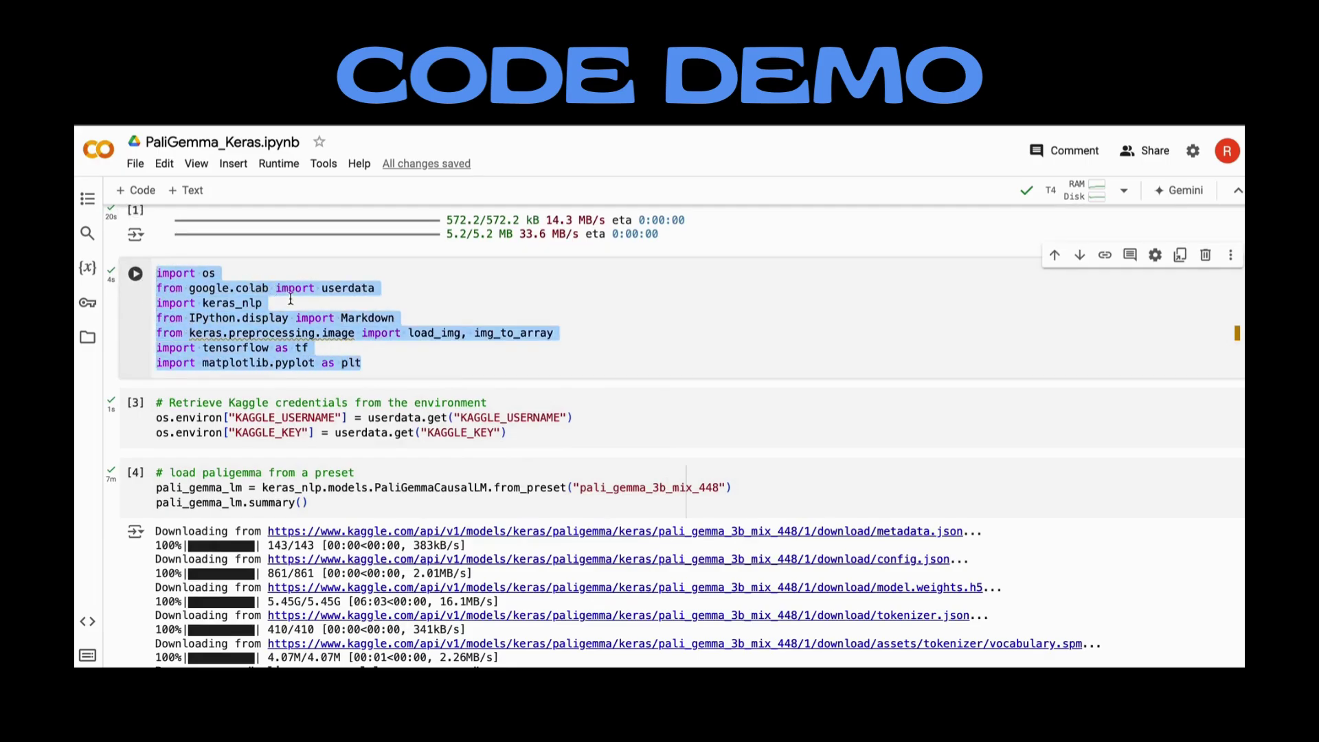
left_click(407, 348)
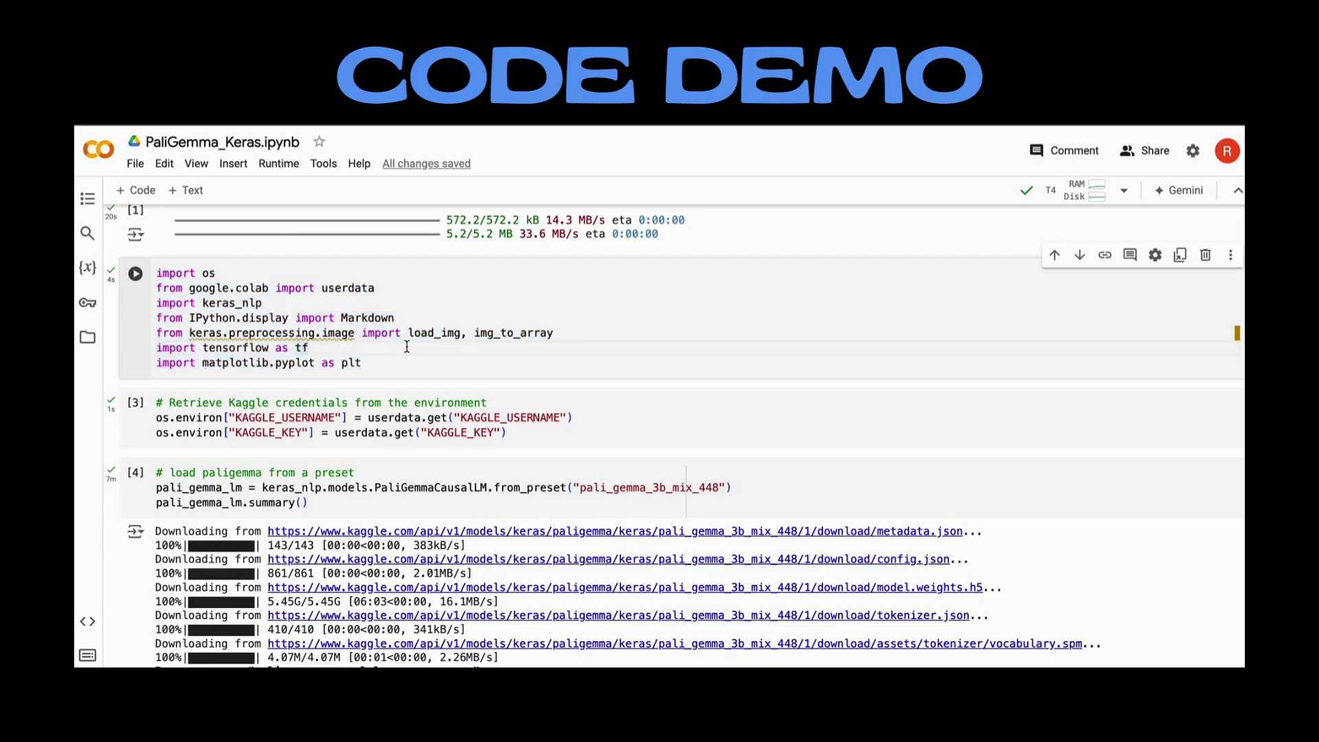
scroll(406, 348, "down", 2)
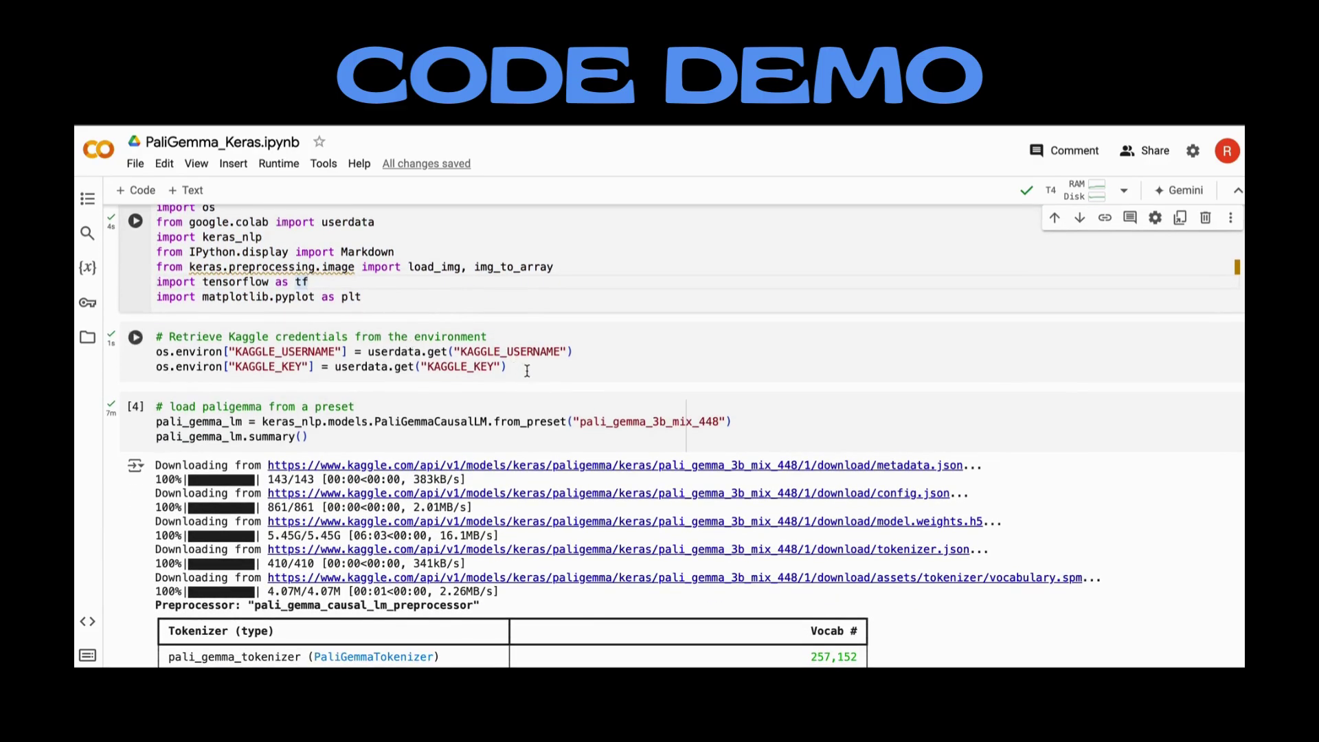
left_click_drag(526, 369, 154, 330)
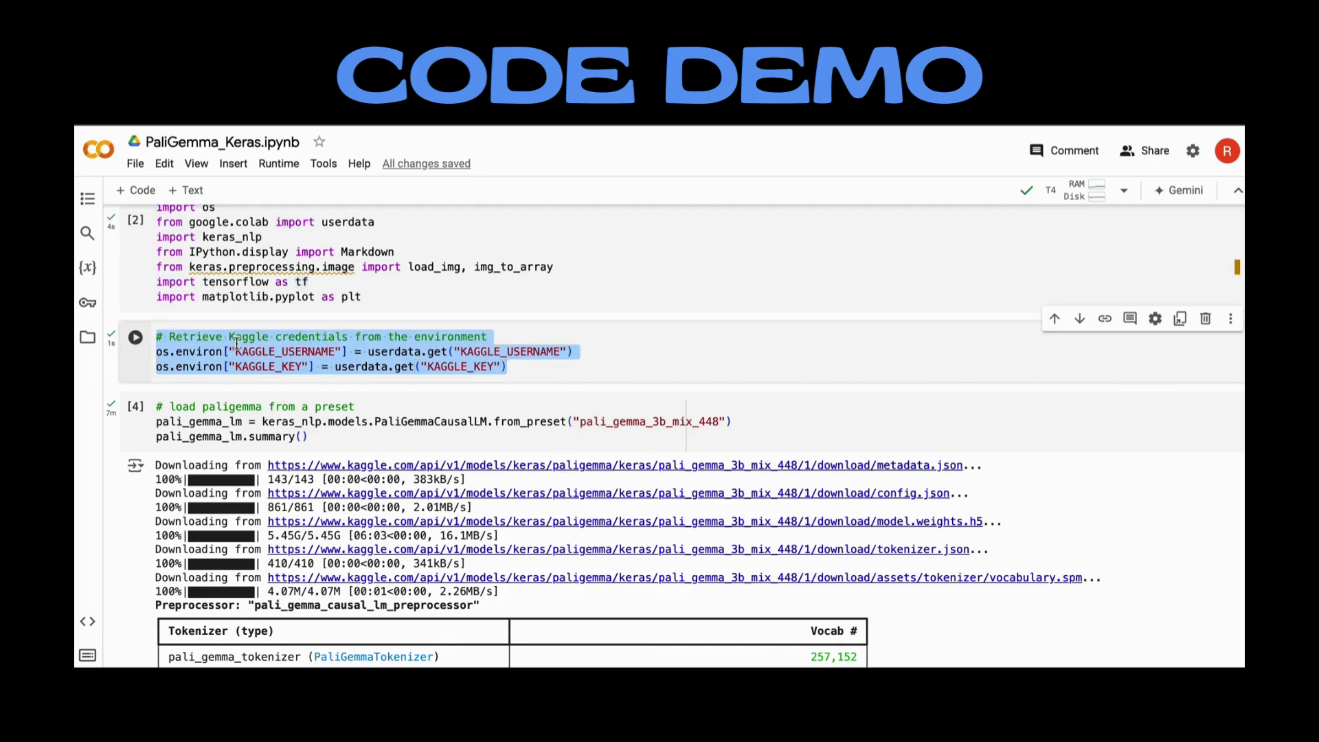
left_click(232, 338)
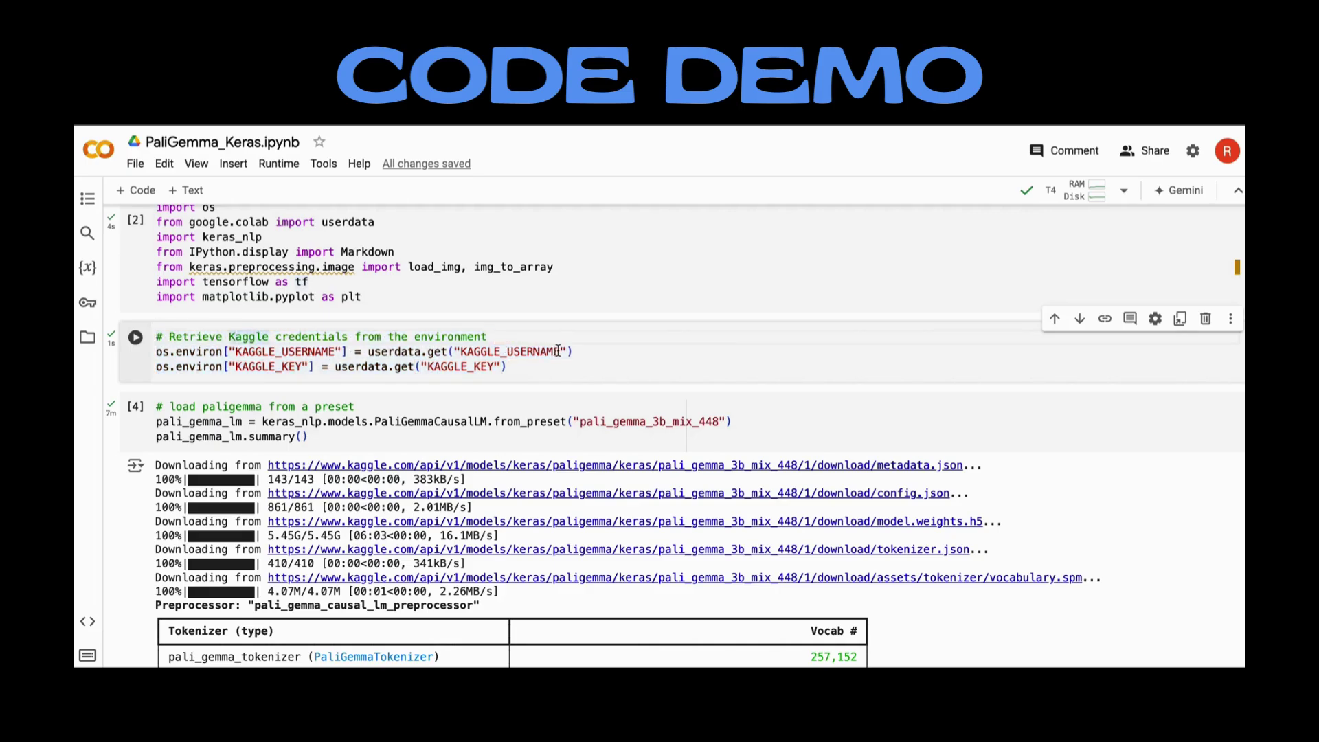
left_click_drag(560, 350, 486, 336)
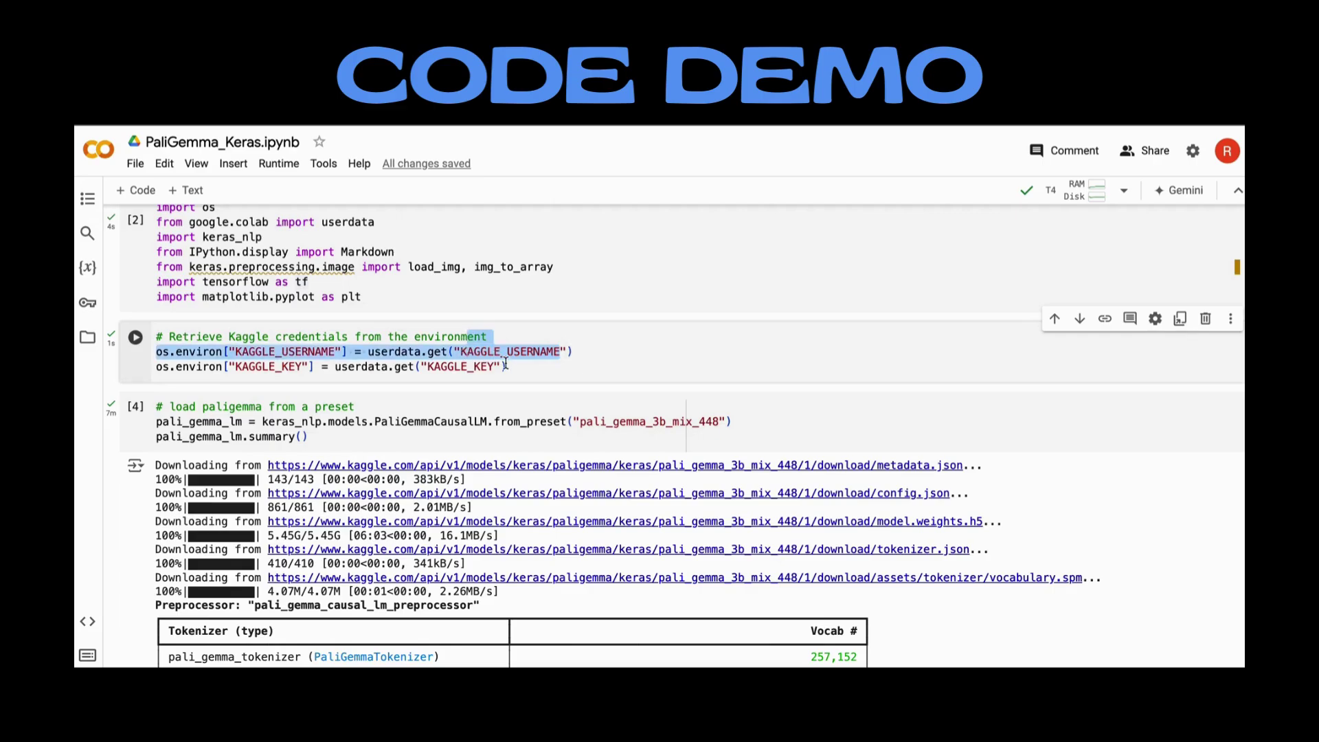
left_click(505, 365)
left_click_drag(499, 366, 431, 367)
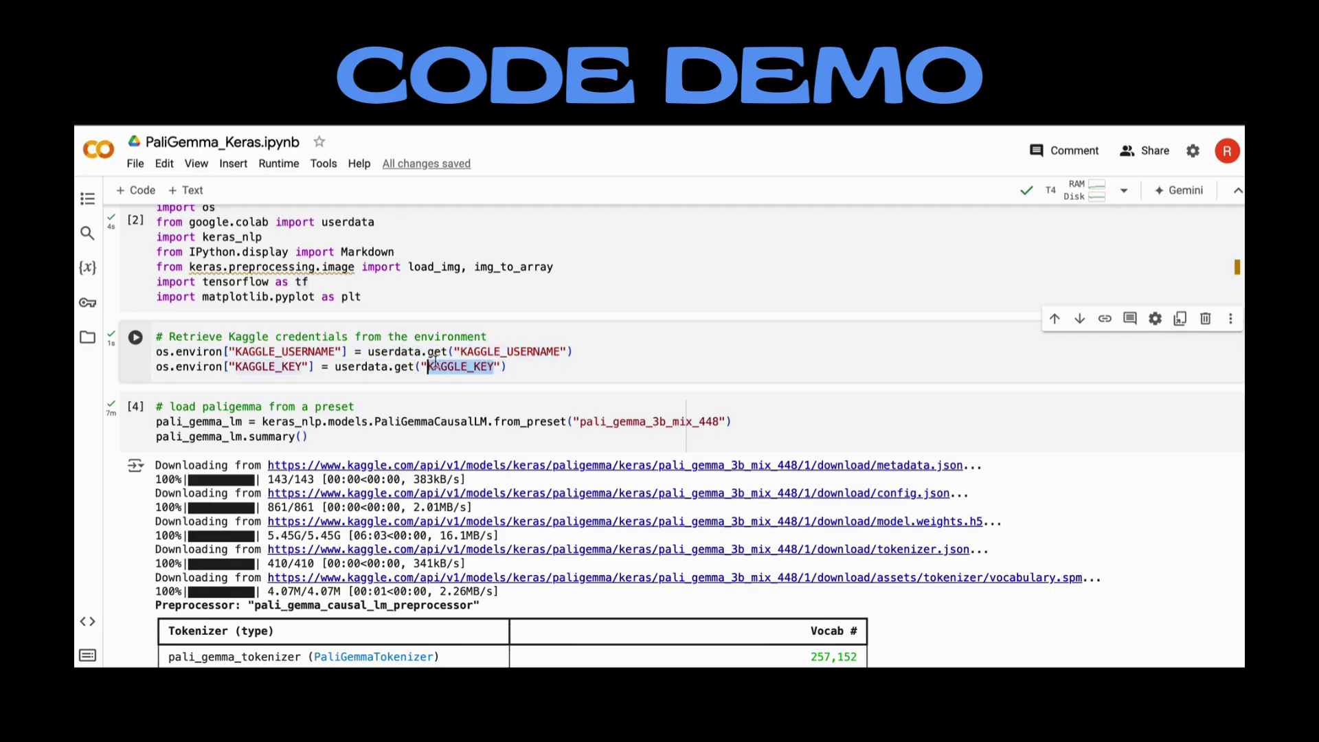
scroll(562, 326, "down", 1)
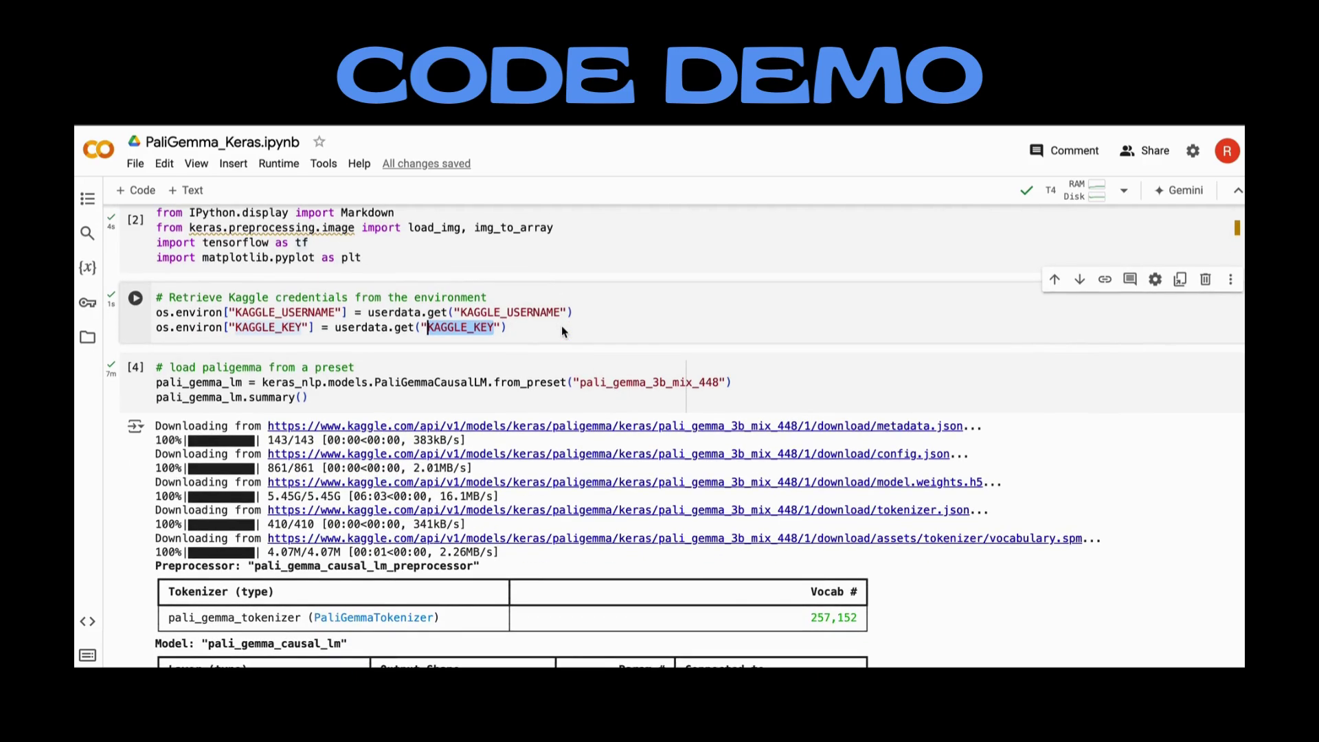
mouse_move(310, 382)
left_click(324, 398)
left_click_drag(310, 399, 156, 366)
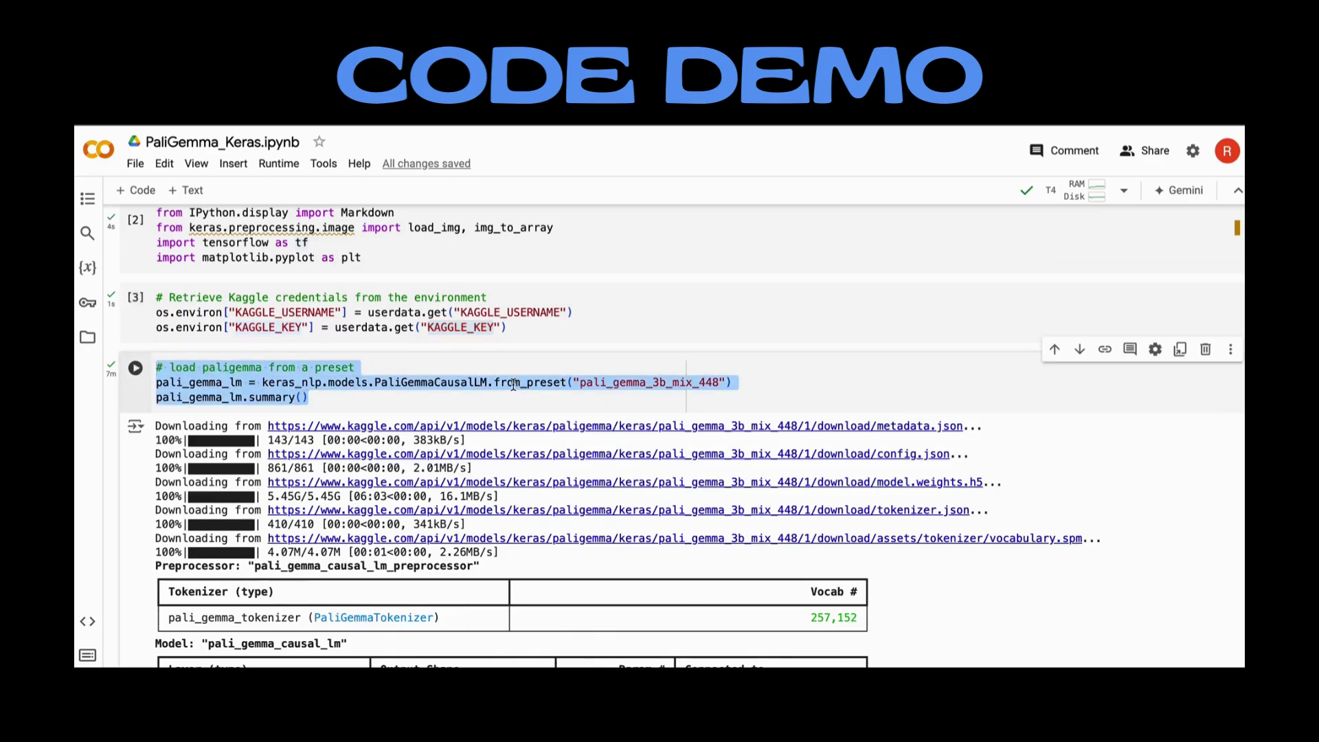
left_click_drag(493, 382, 375, 383)
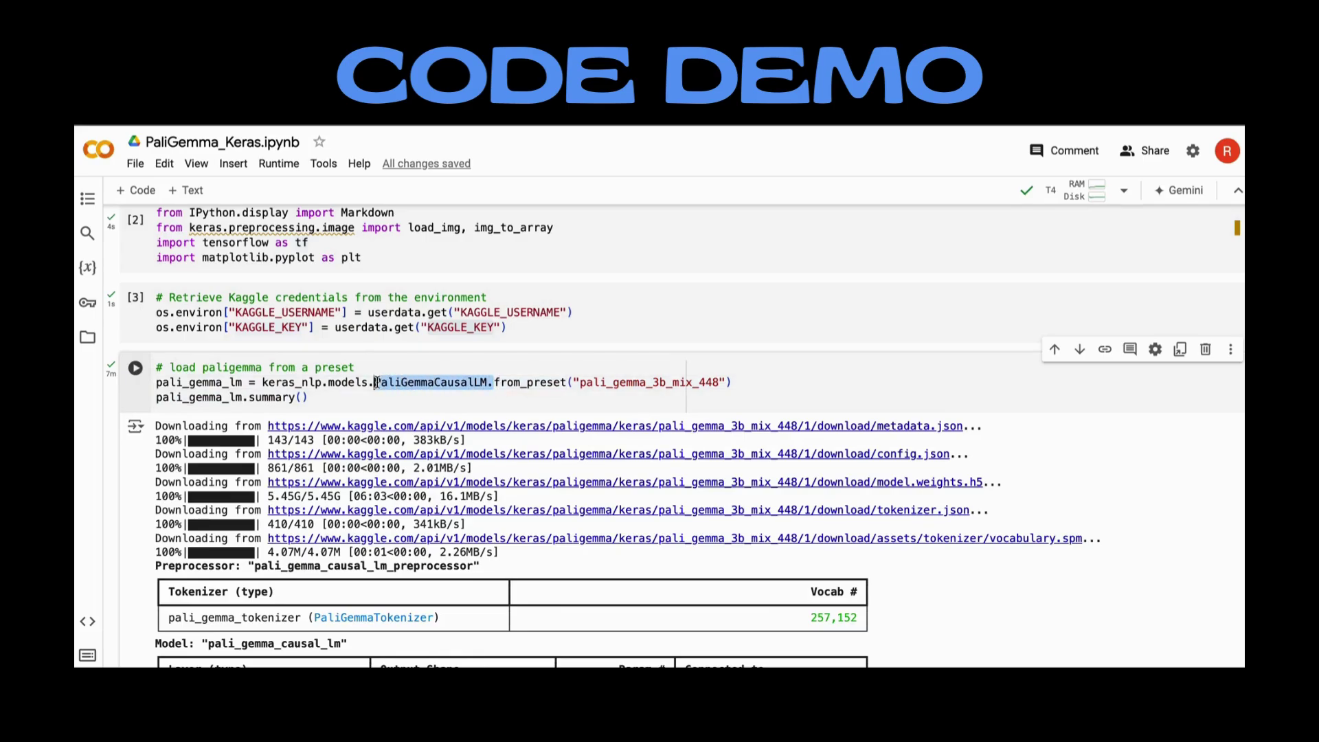
left_click(307, 398)
left_click_drag(722, 383, 577, 383)
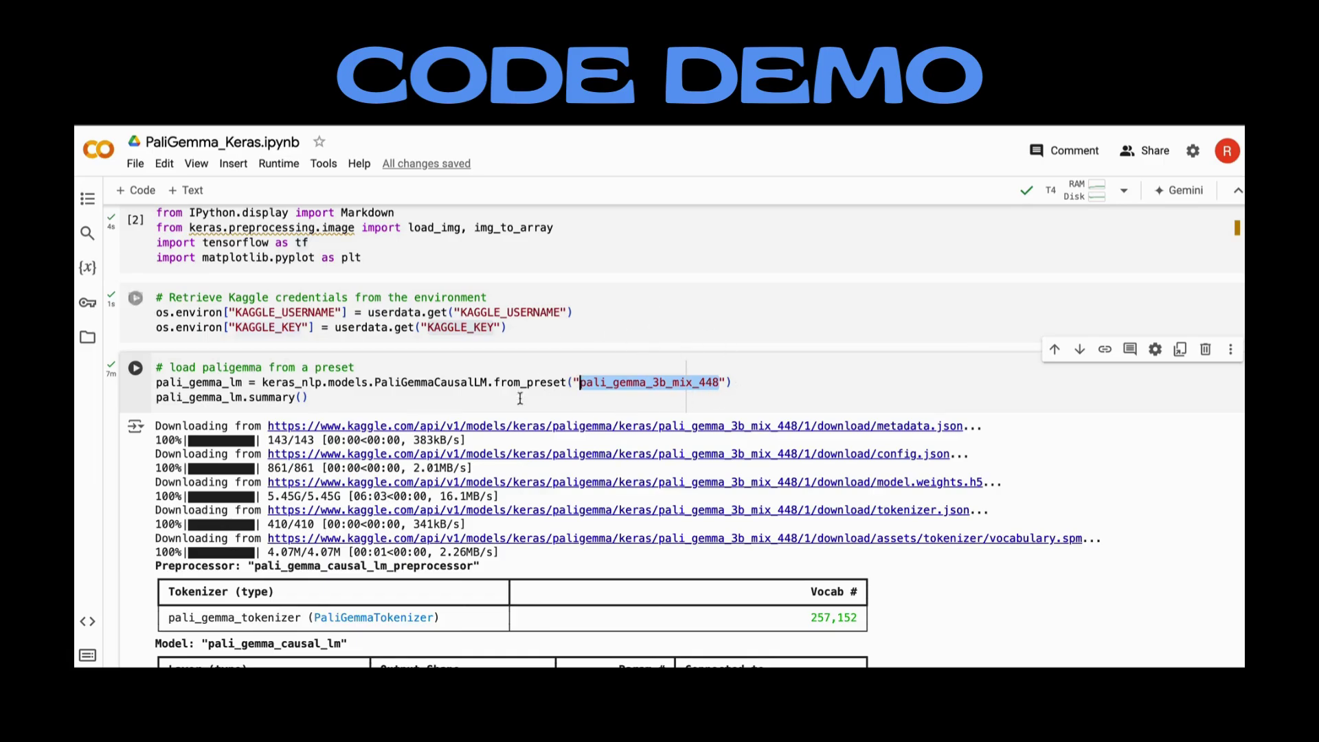
left_click(371, 397)
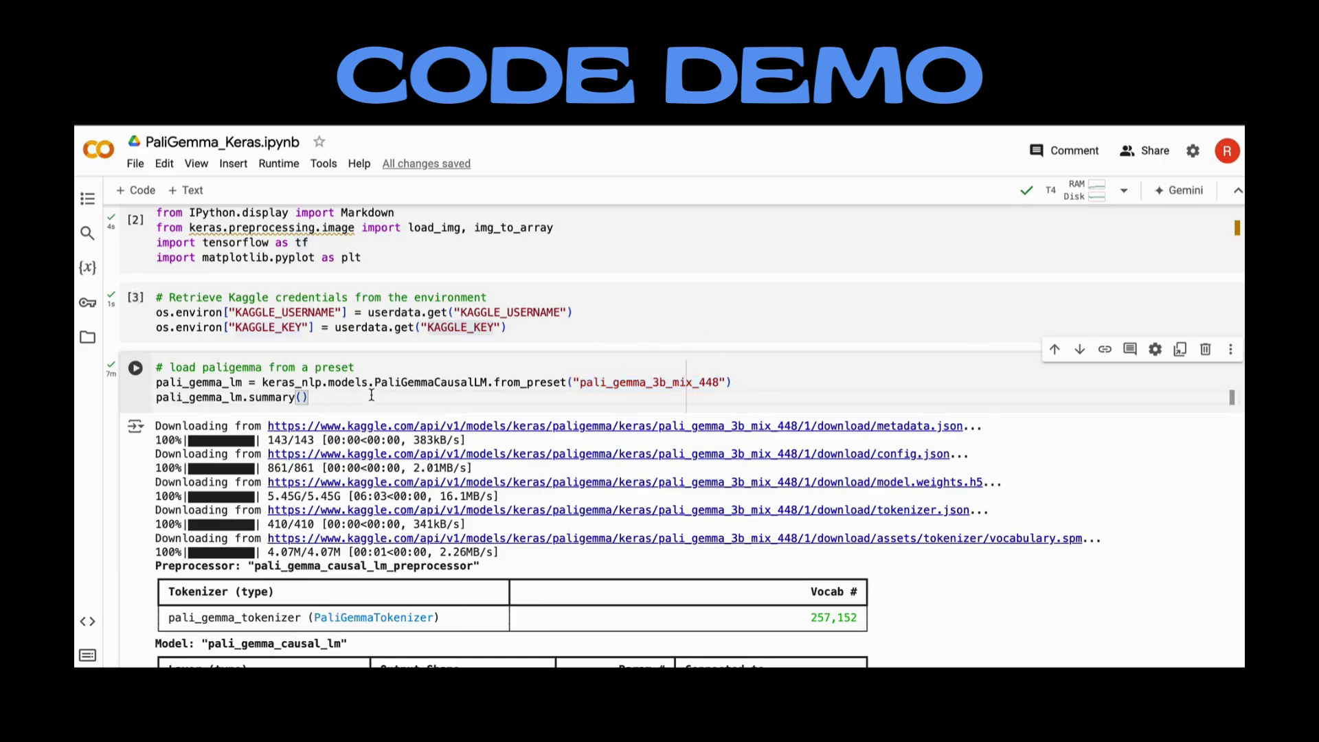
scroll(371, 396, "up", 1)
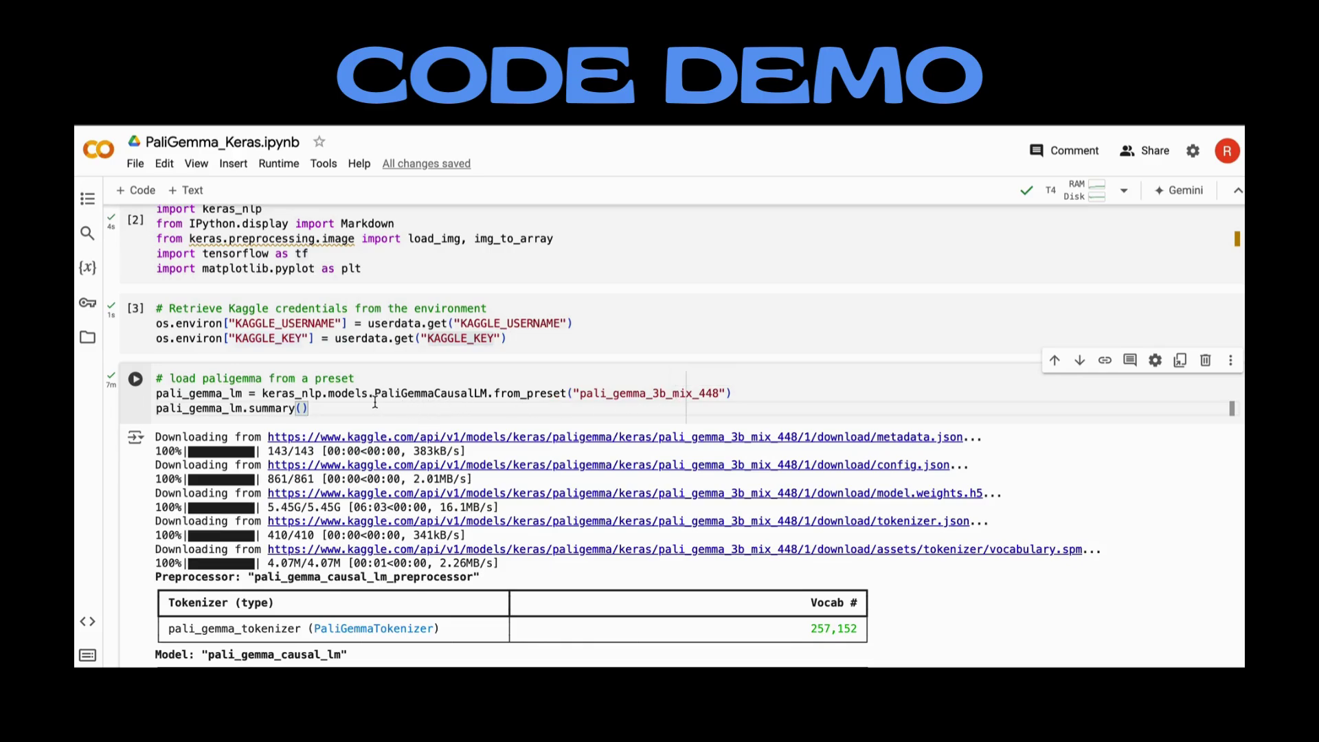
scroll(374, 402, "down", 3)
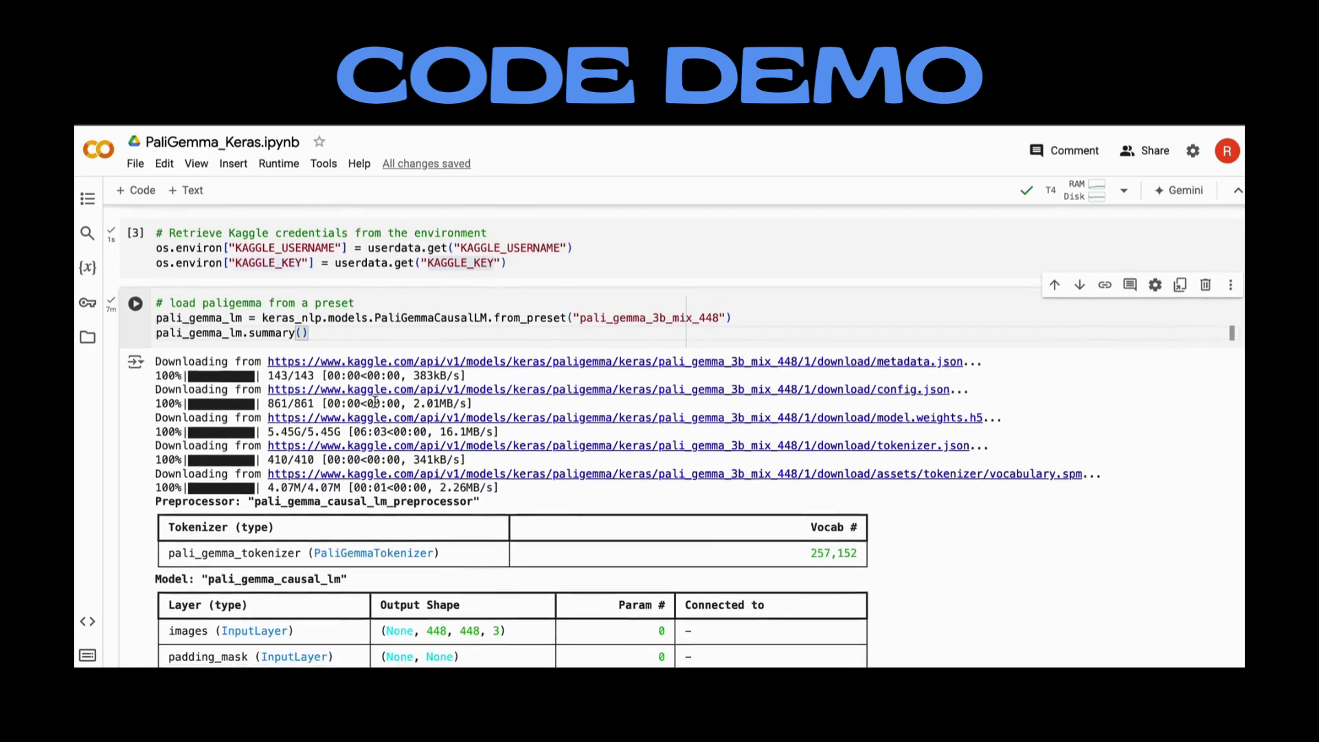
scroll(375, 402, "down", 3)
scroll(374, 402, "down", 2)
scroll(374, 402, "down", 2)
scroll(375, 402, "down", 1)
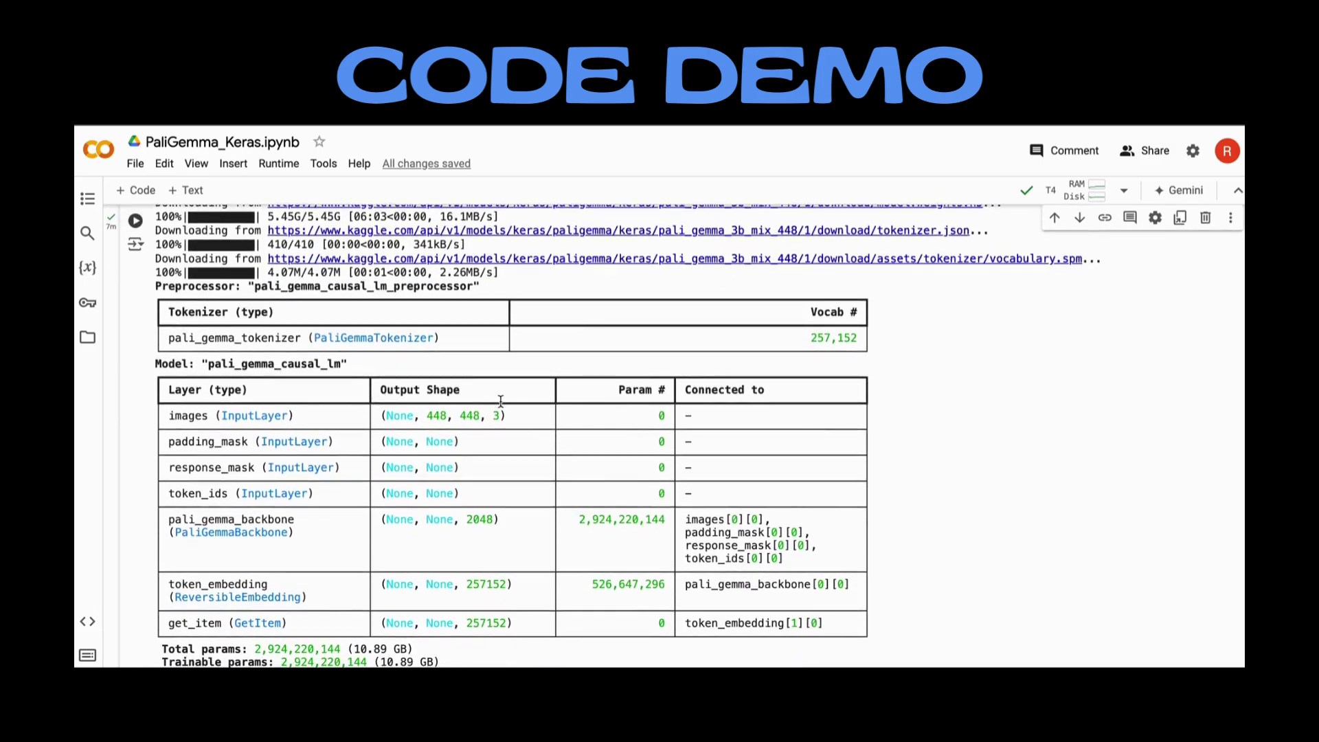
left_click_drag(519, 414, 384, 415)
scroll(384, 414, "up", 2)
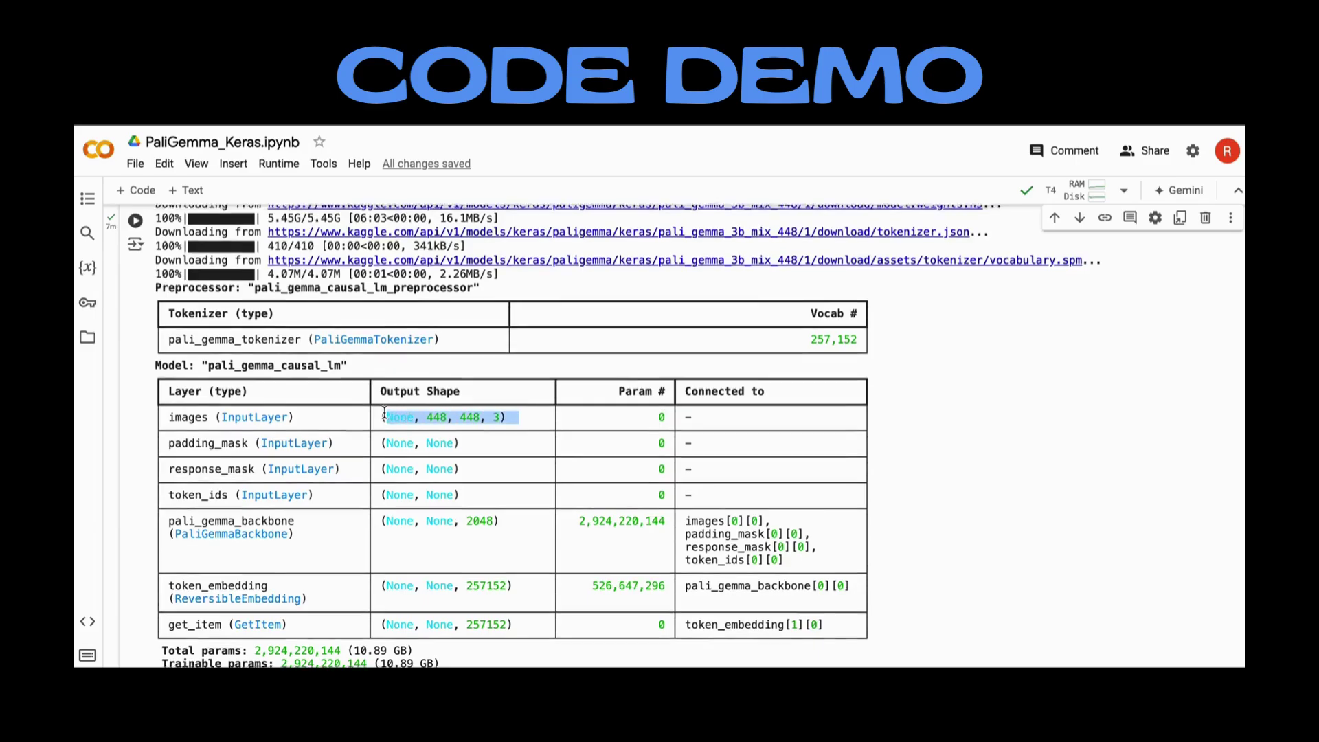
scroll(336, 393, "down", 2)
scroll(336, 392, "down", 2)
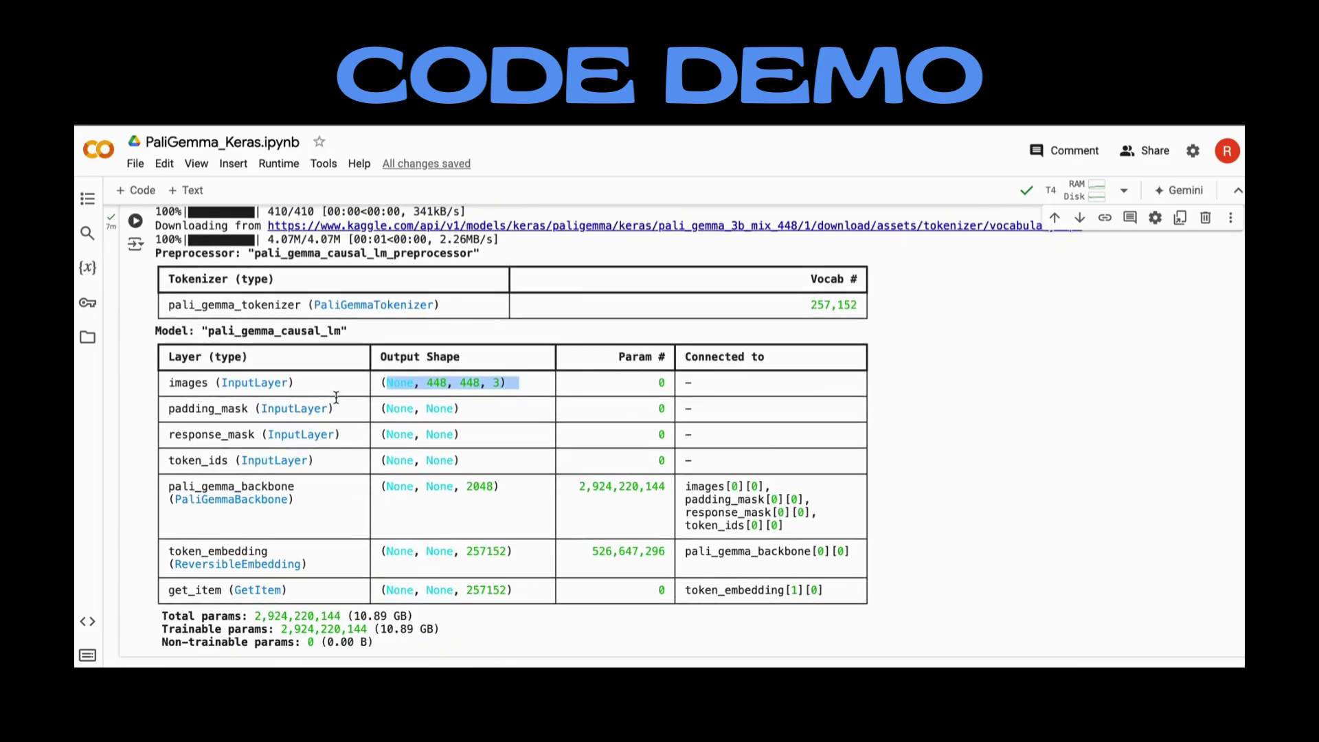
scroll(336, 392, "down", 1)
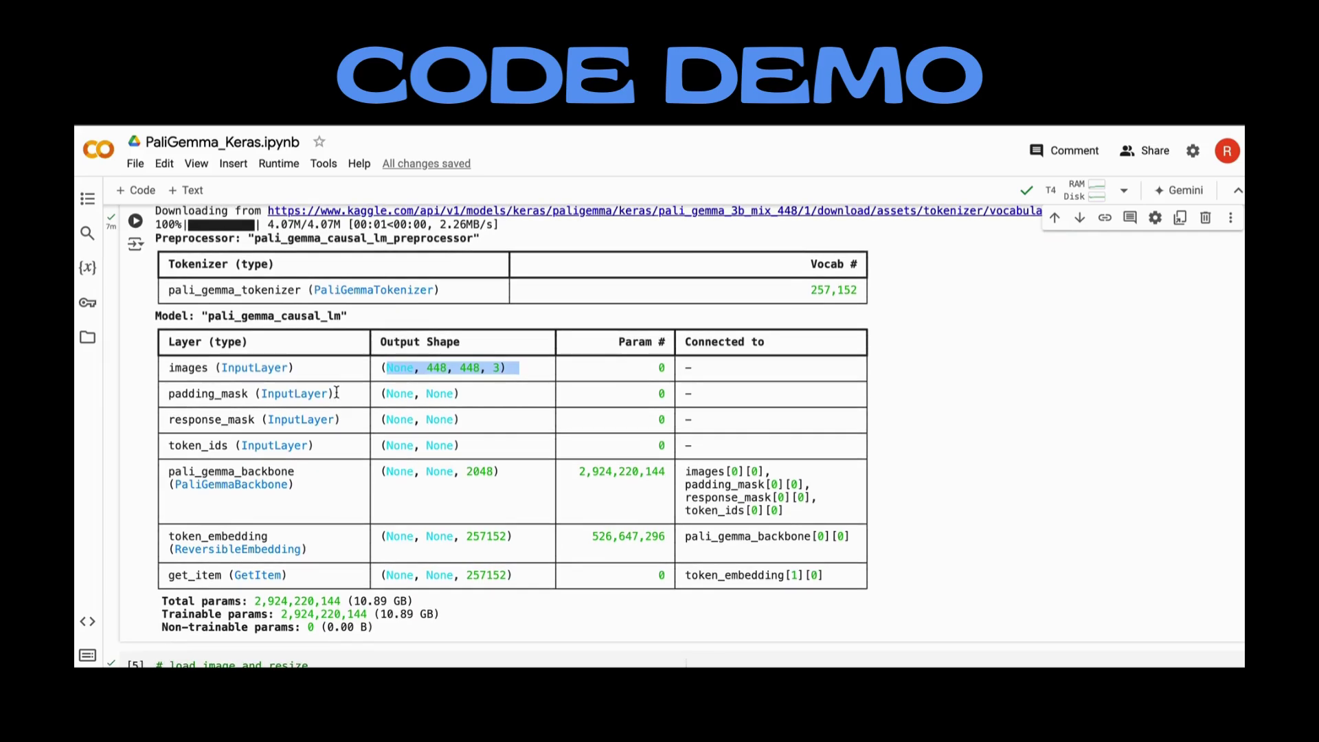
left_click(483, 393)
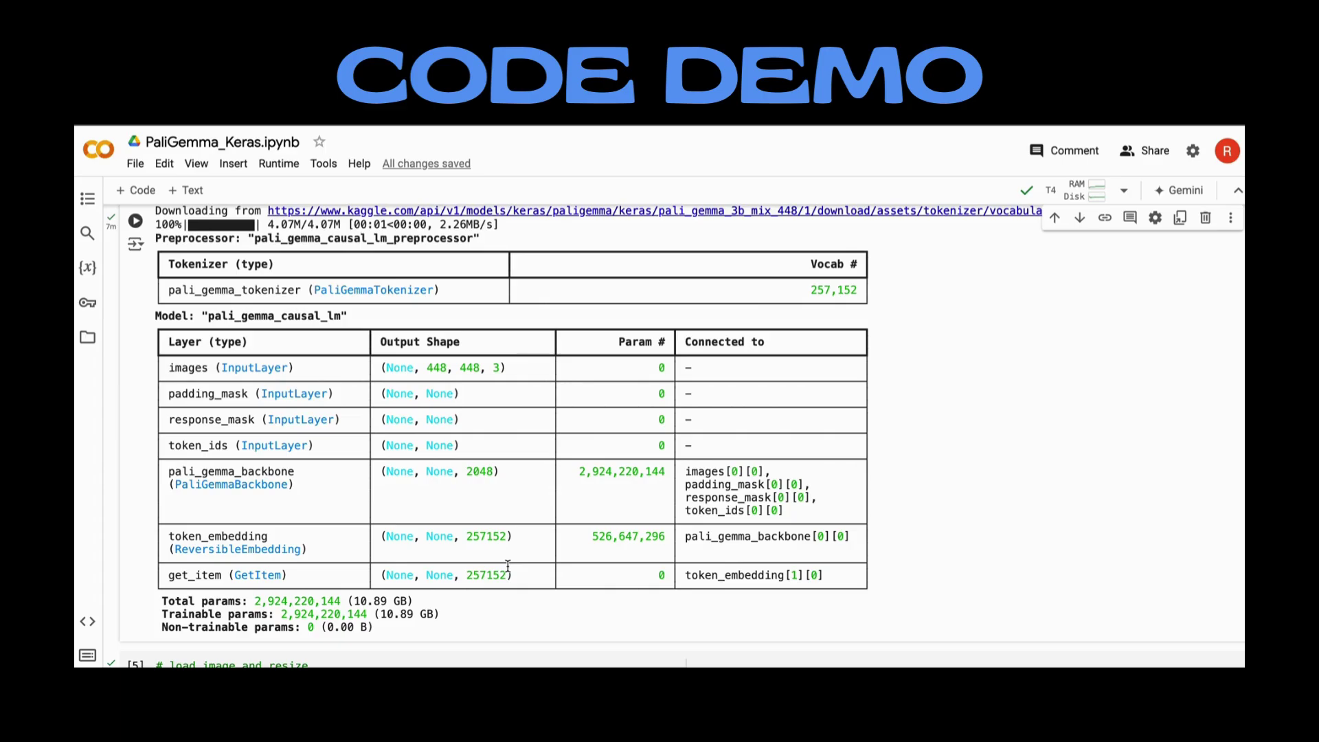
scroll(508, 565, "down", 2)
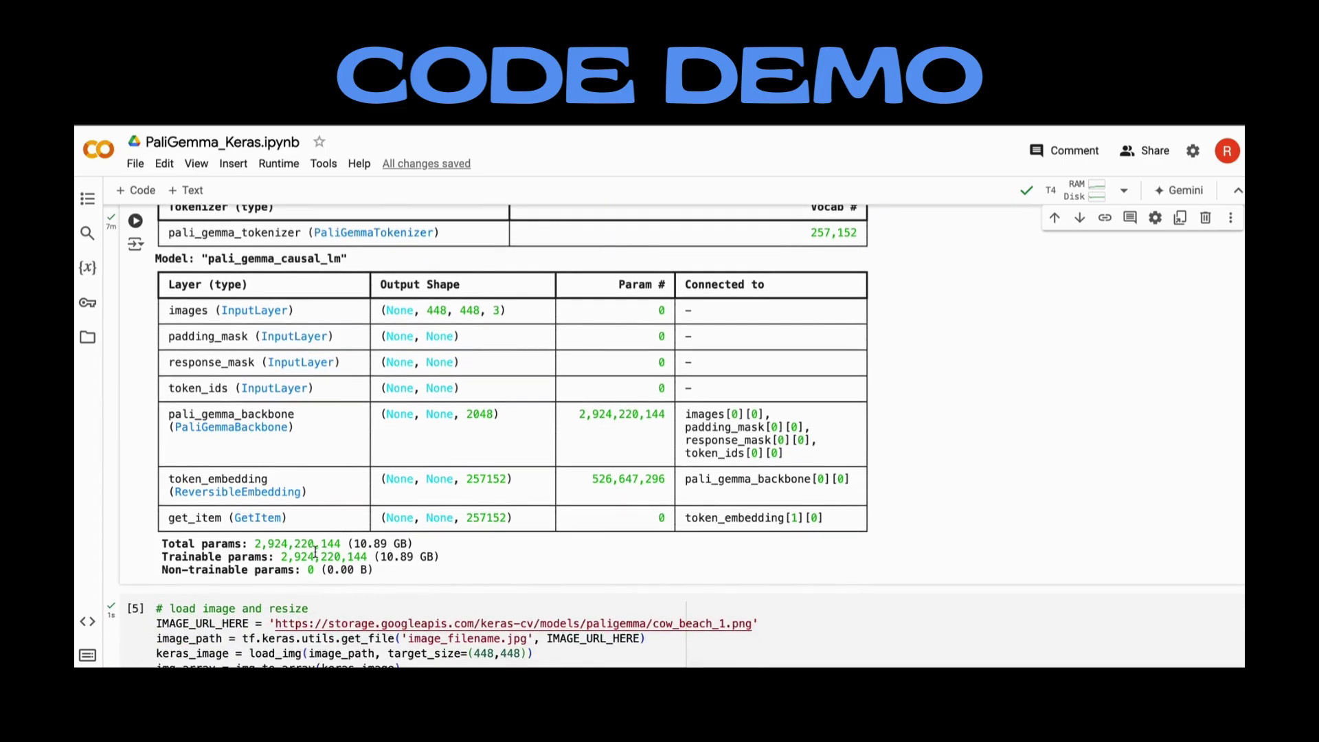
scroll(392, 551, "down", 2)
key("shift+Return")
scroll(392, 552, "down", 2)
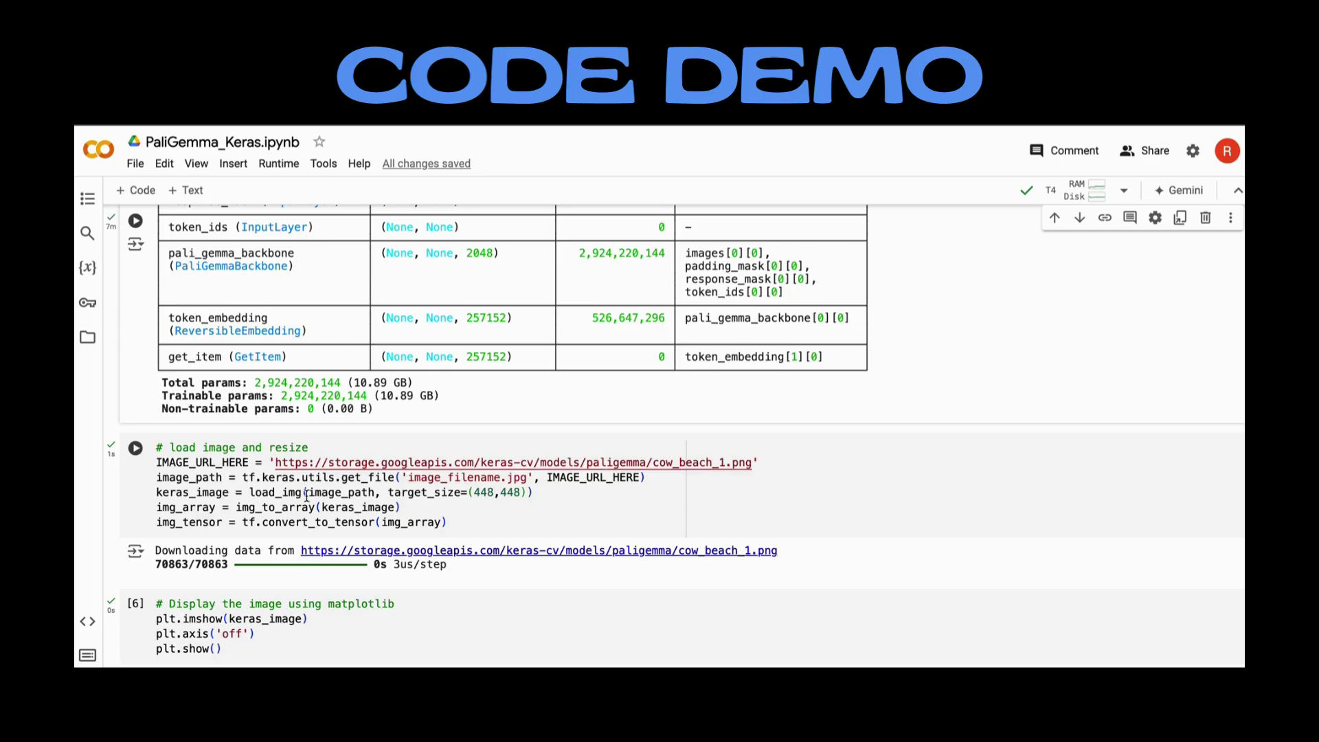
left_click_drag(302, 491, 248, 492)
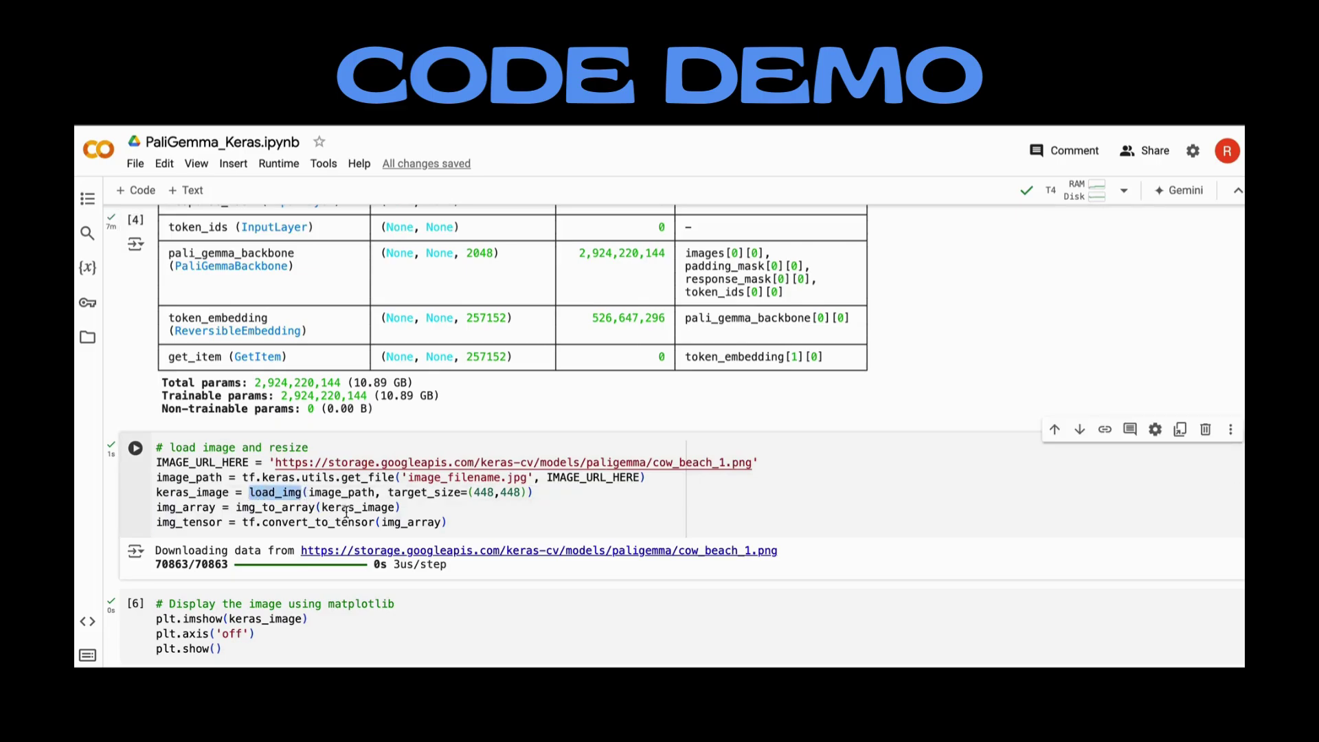
left_click(470, 492)
mouse_move(475, 492)
left_mouse_down()
mouse_move(524, 492)
mouse_move(392, 492)
left_mouse_up()
left_click(533, 491)
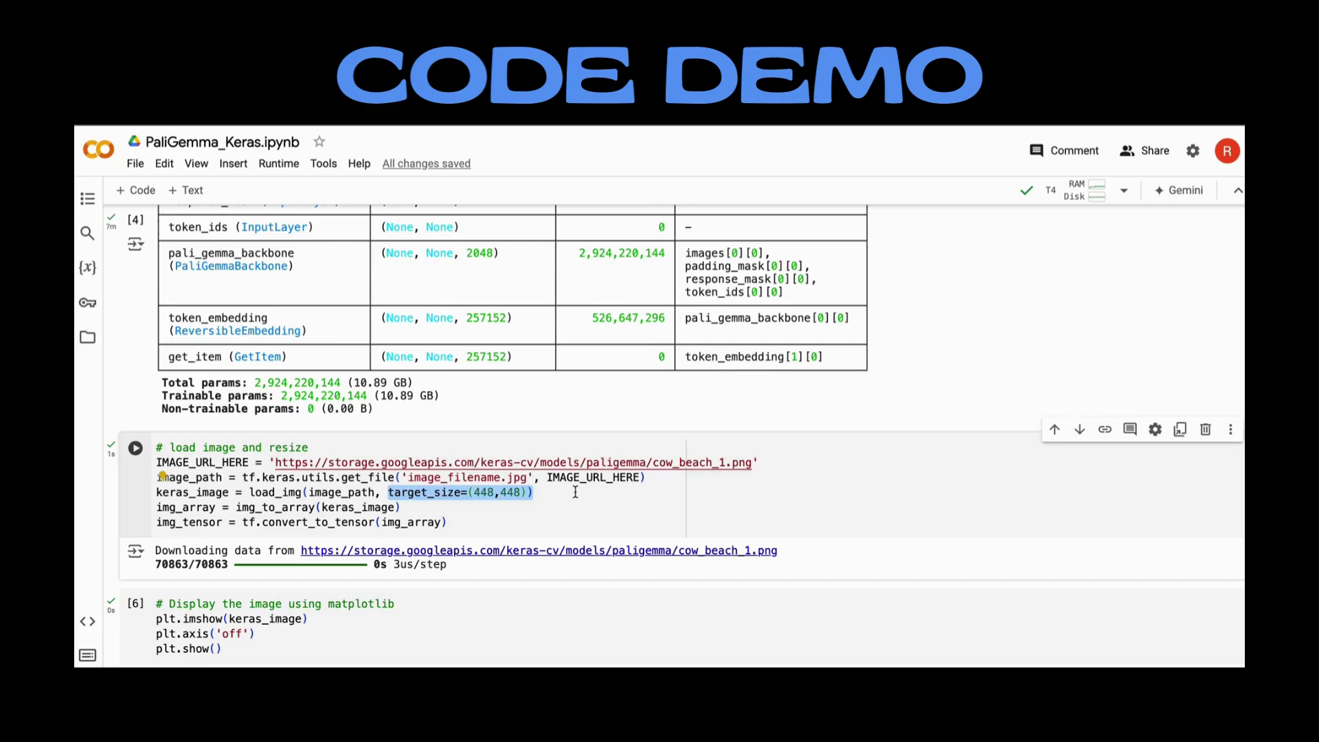
scroll(544, 493, "up", 3)
scroll(543, 494, "up", 2)
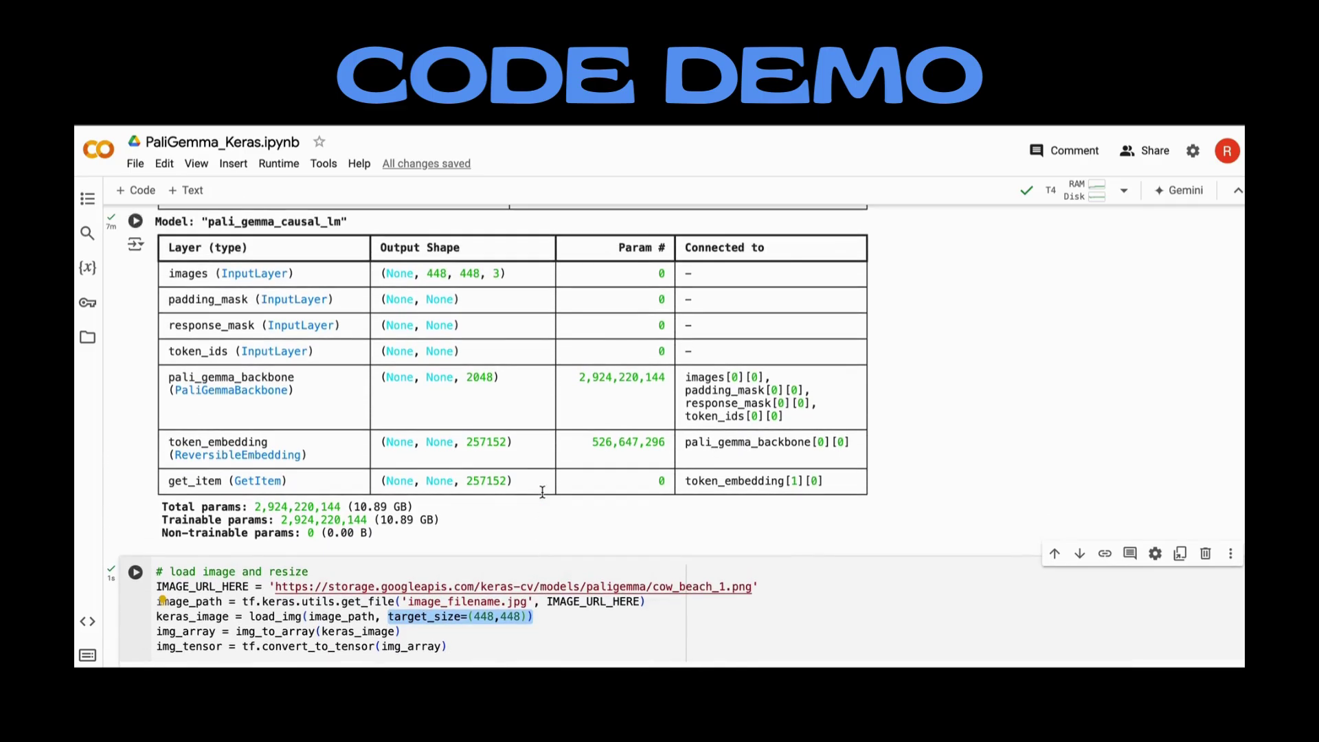
left_click_drag(503, 273, 428, 274)
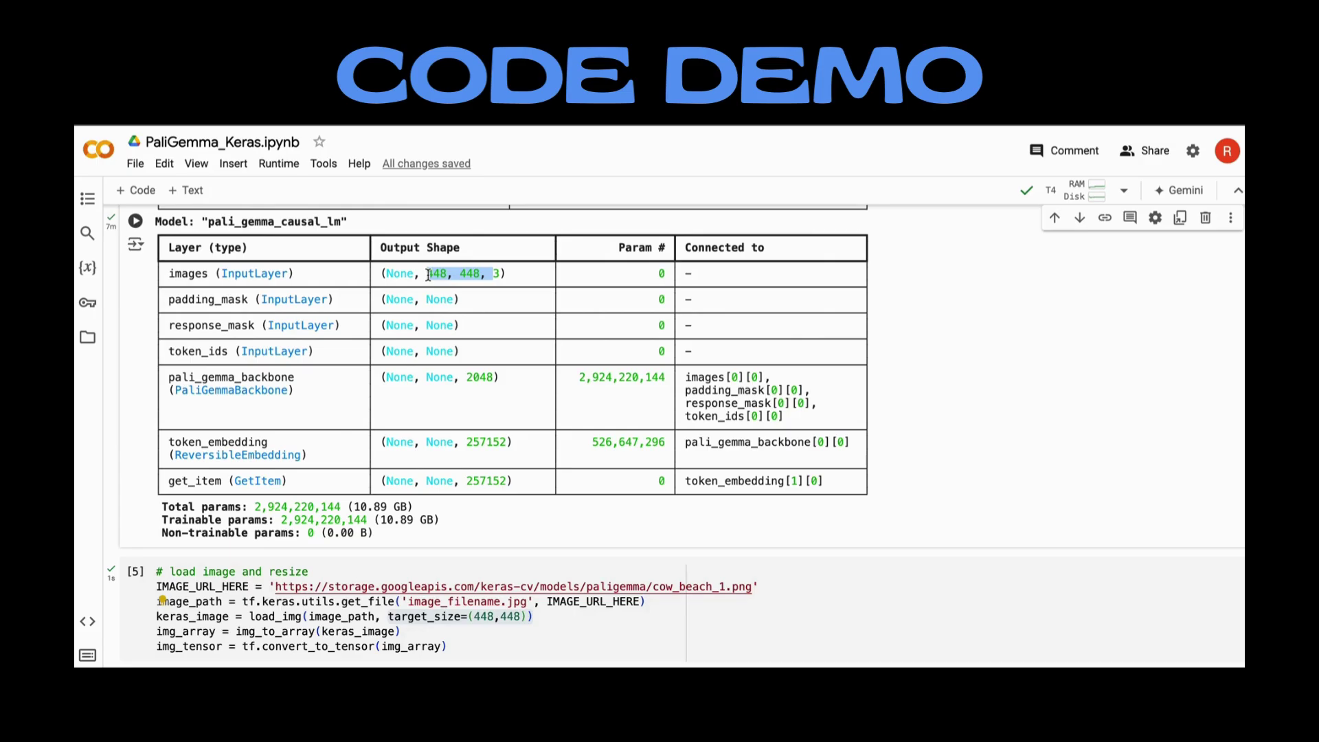
scroll(428, 279, "down", 2)
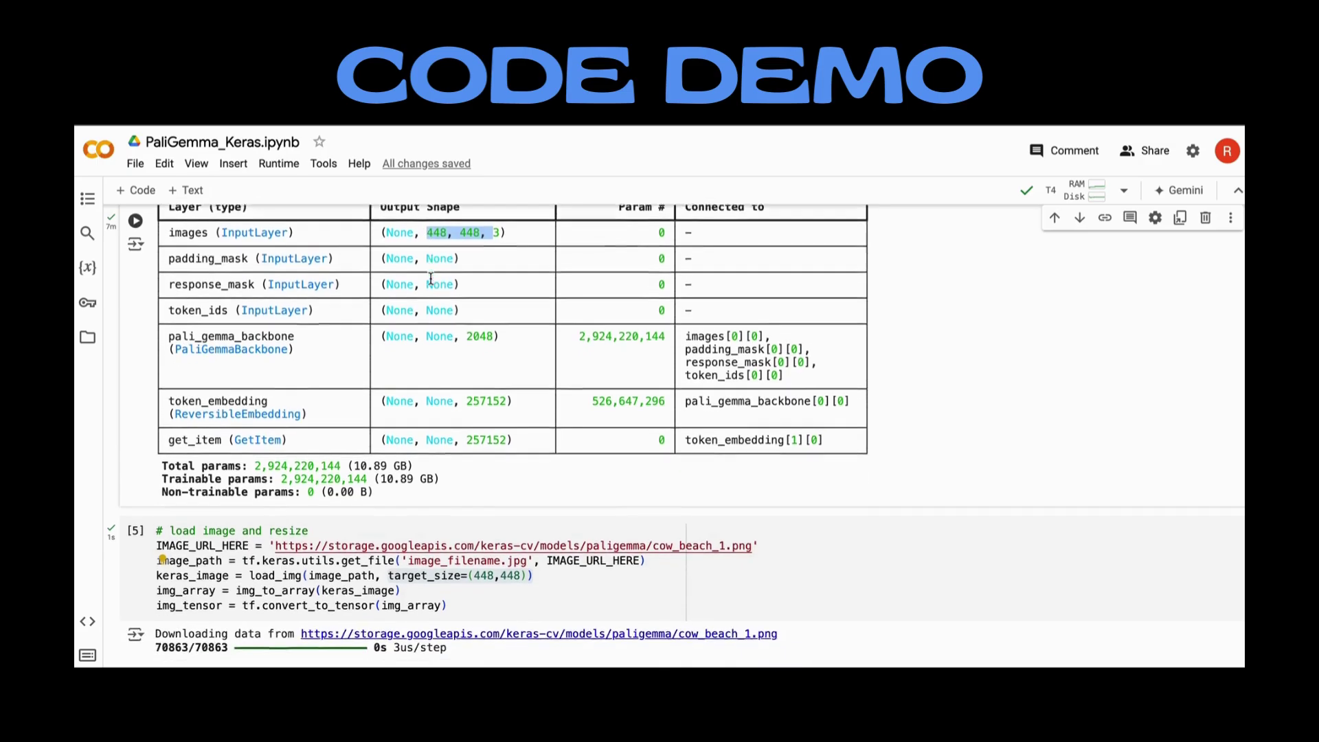
scroll(429, 309, "down", 2)
left_click_drag(532, 427, 388, 427)
left_click(527, 424)
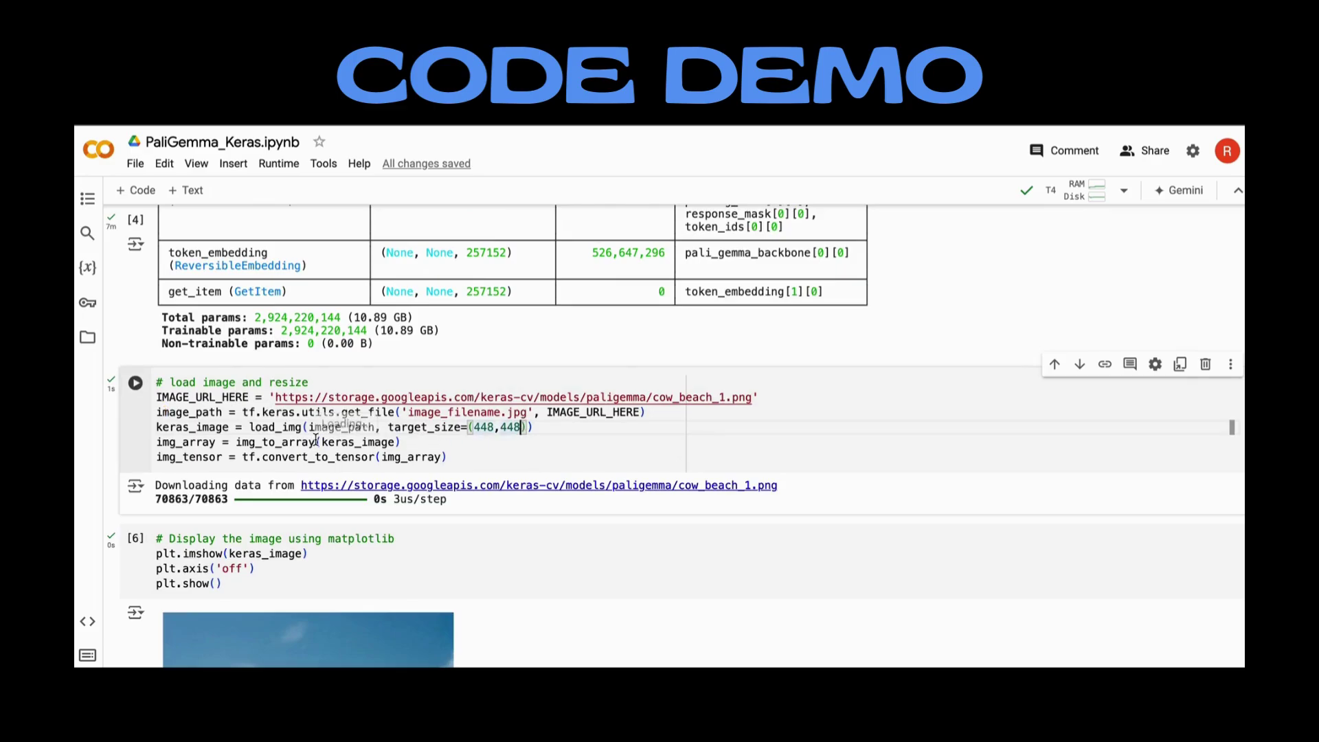
left_click_drag(316, 441, 238, 441)
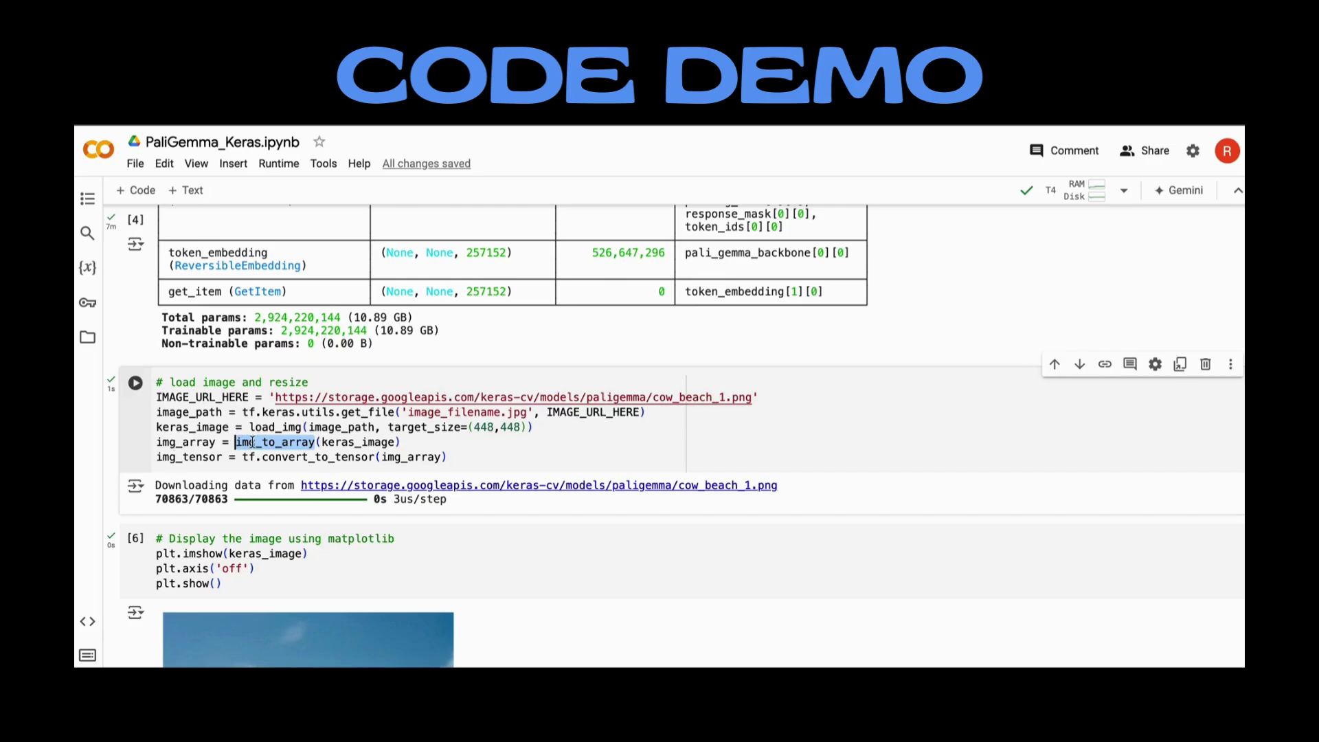
scroll(383, 457, "down", 1)
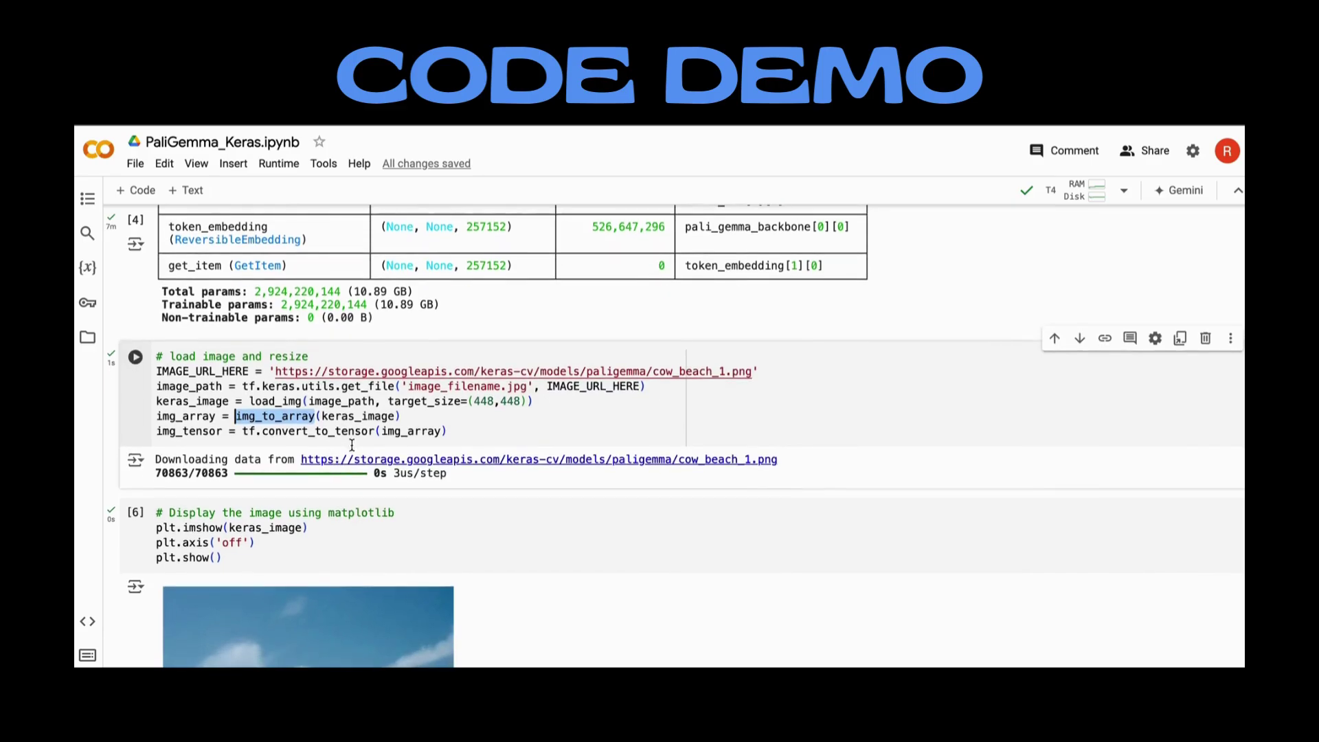
left_click_drag(379, 432, 243, 431)
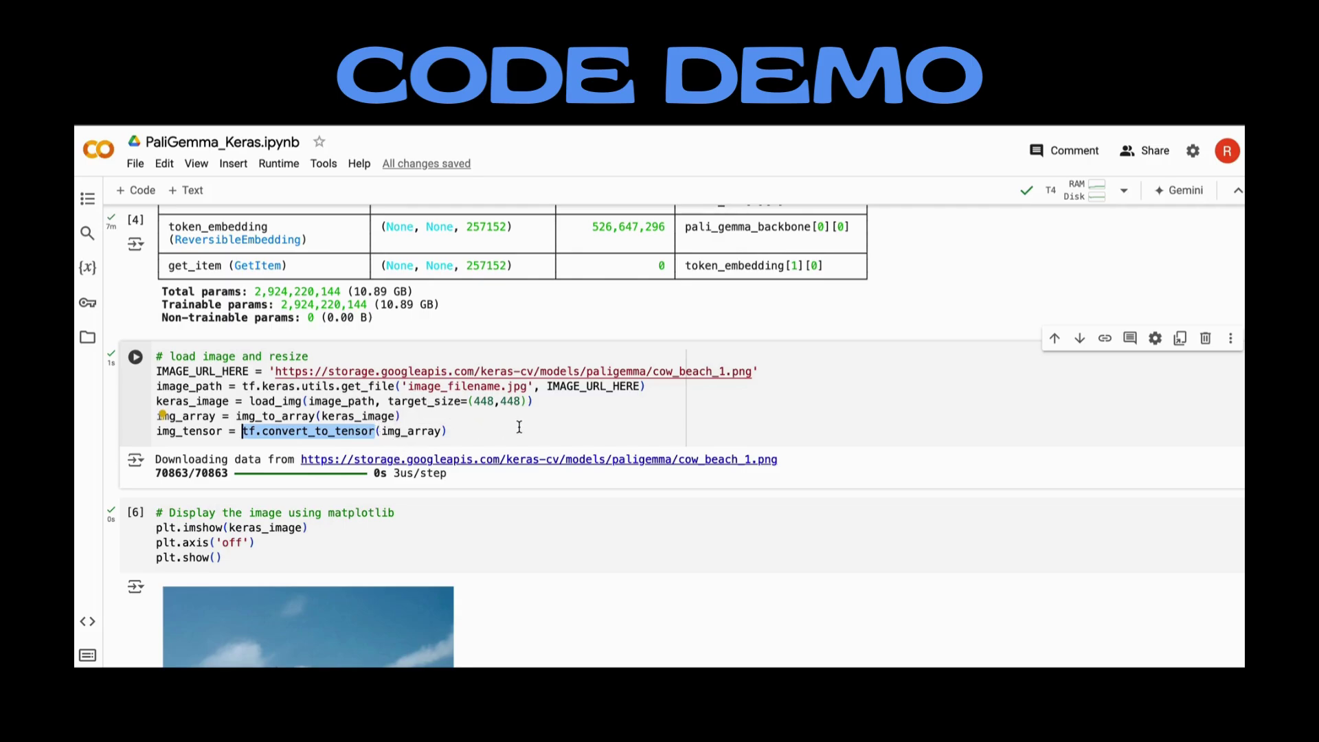
scroll(519, 428, "down", 1)
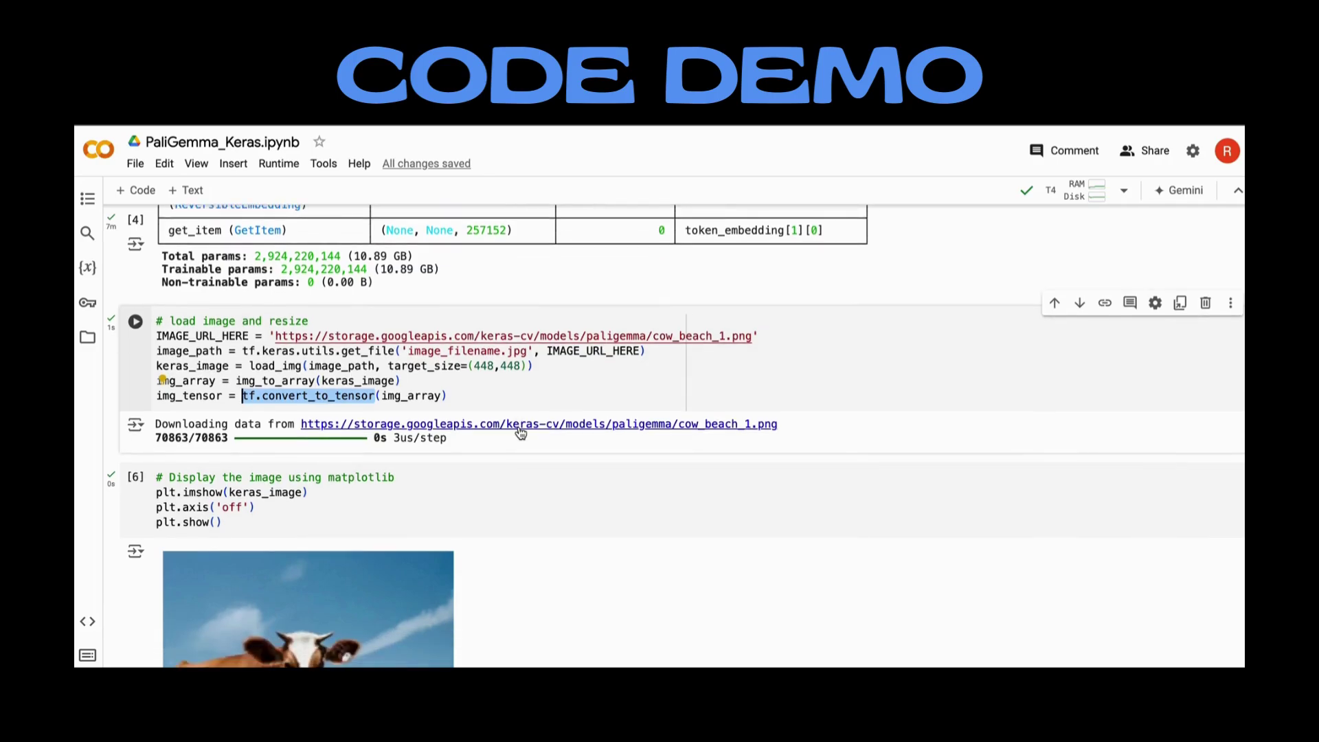
- Clear the highlight on the tensor conversion code to view the image and caption output
left_click(514, 401)
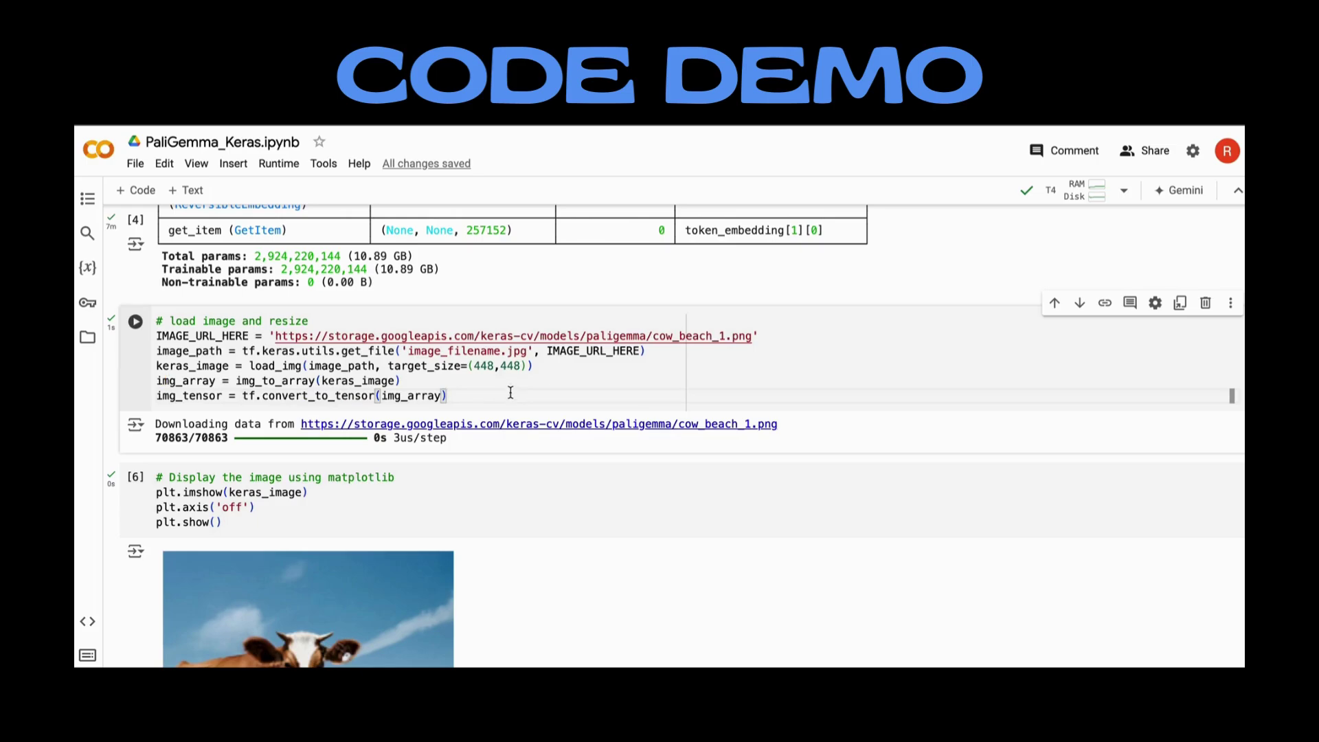
scroll(391, 437, "down", 2)
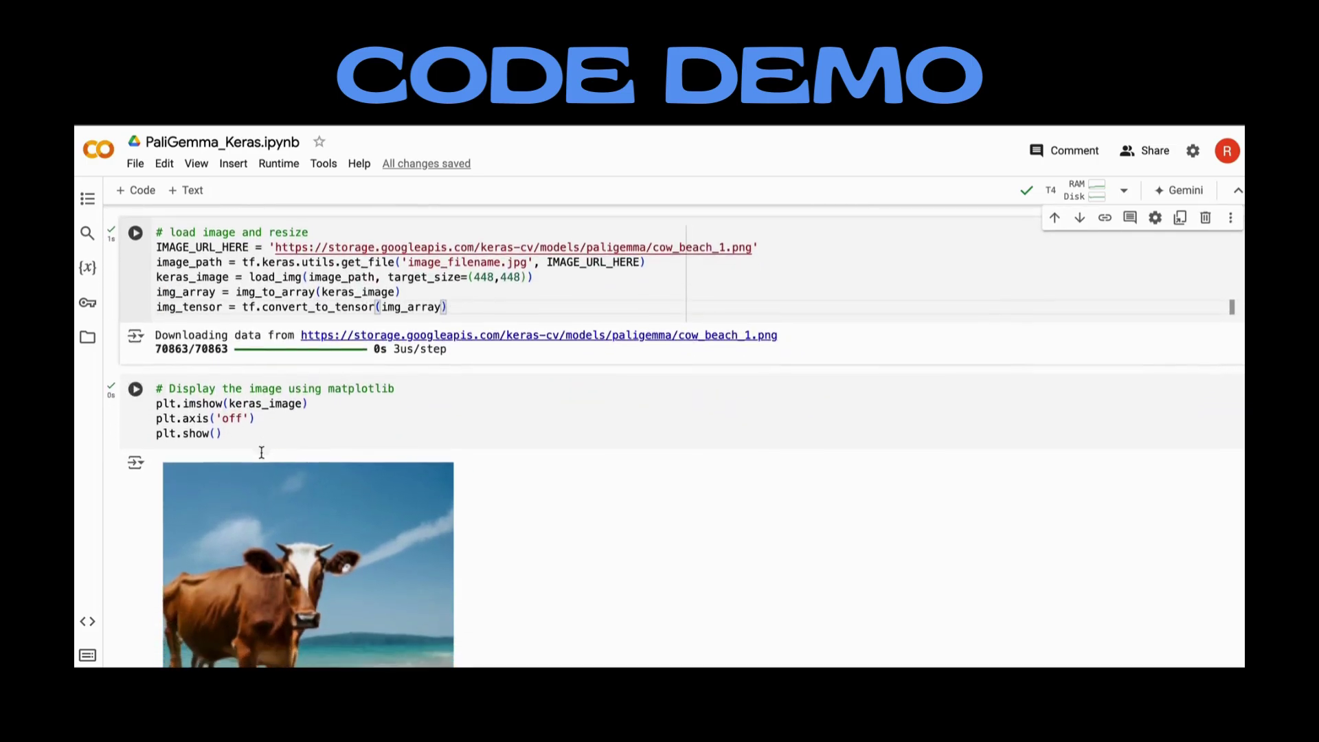
scroll(309, 444, "down", 2)
scroll(261, 454, "down", 1)
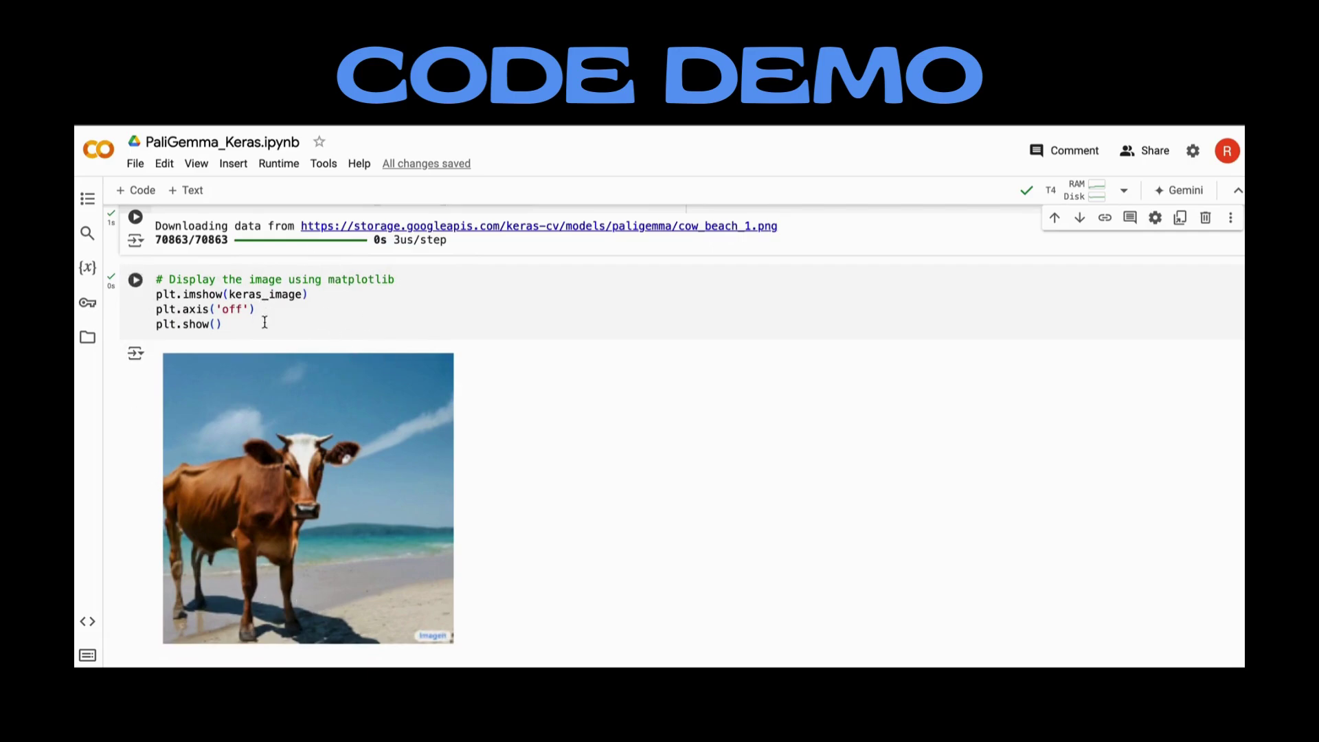
scroll(314, 422, "down", 1)
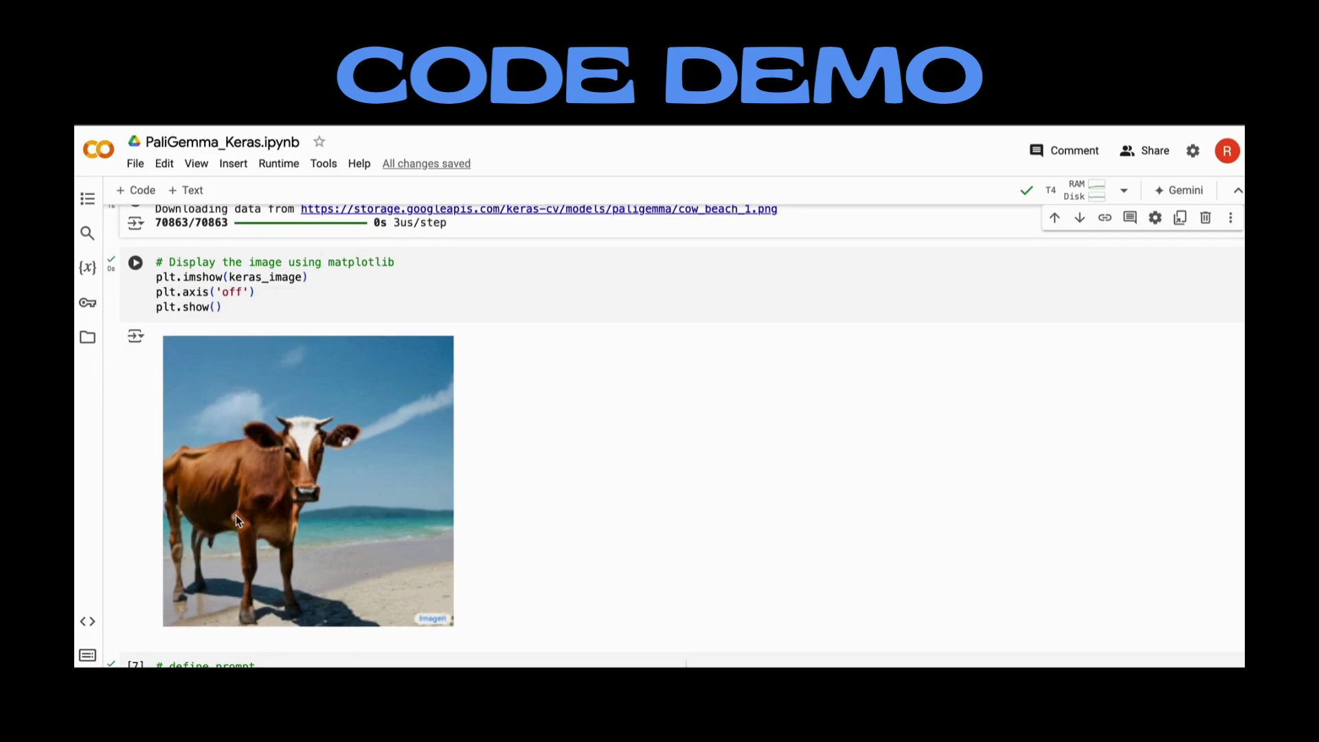
scroll(236, 515, "down", 3)
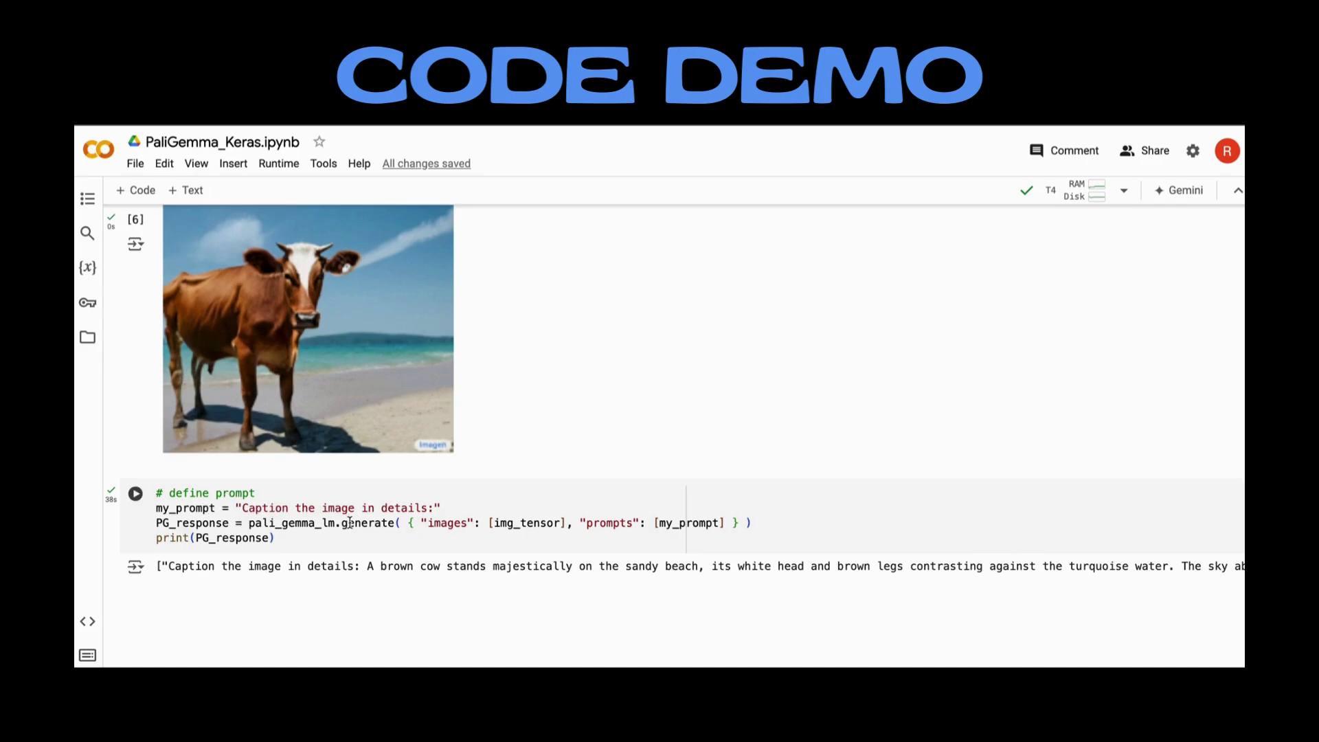
left_click_drag(440, 507, 154, 508)
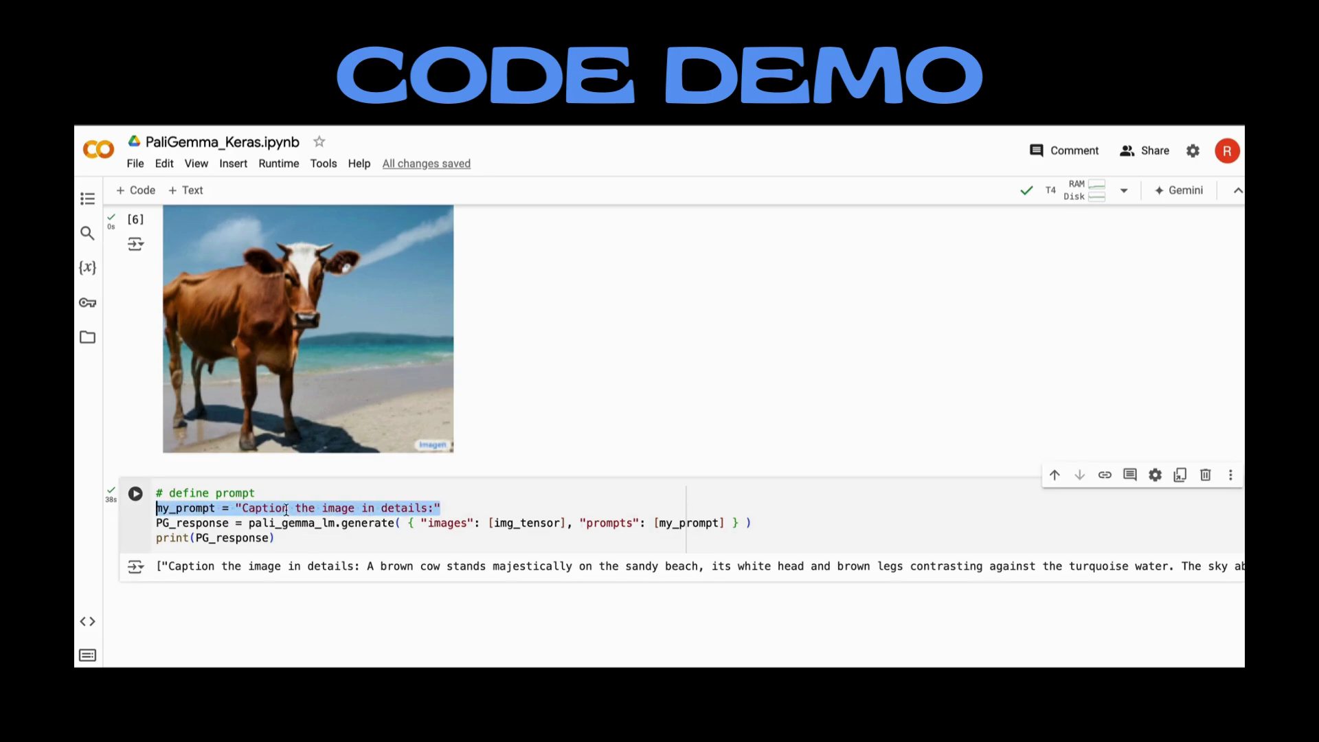
left_click(352, 512)
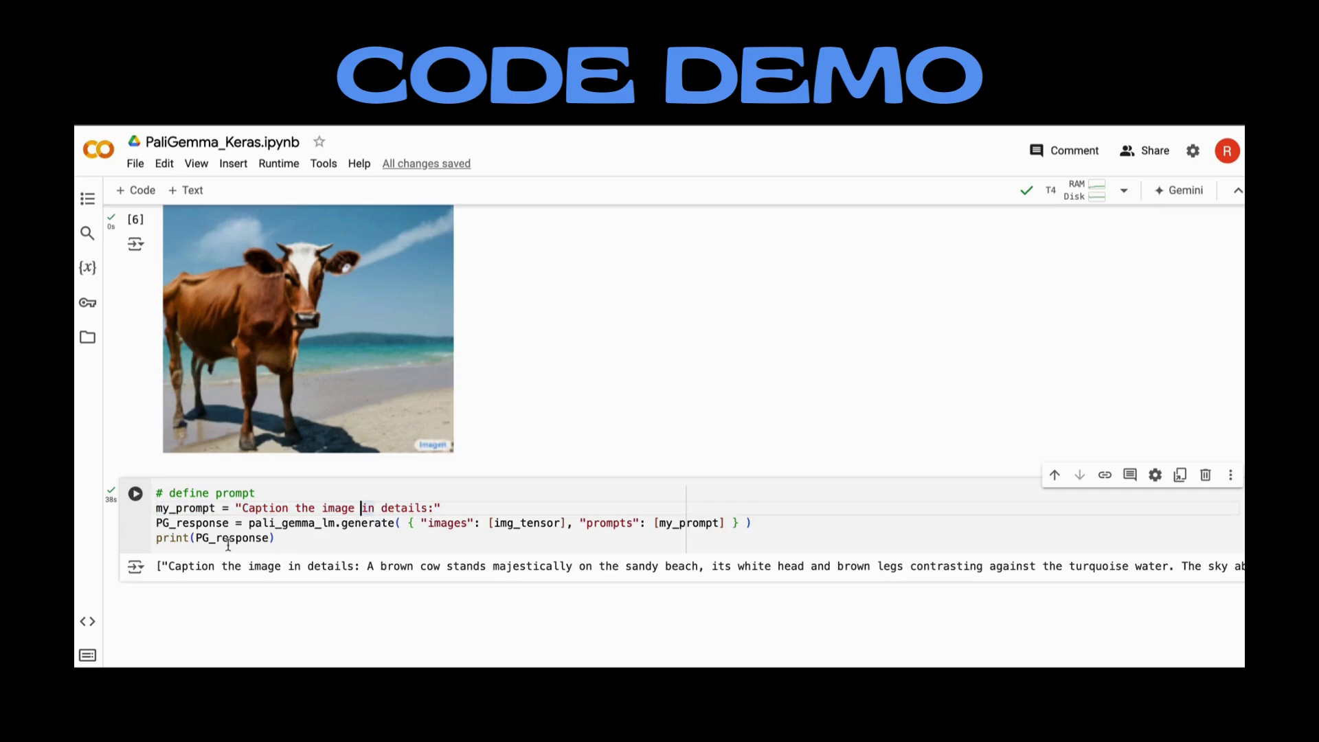
left_click(174, 536)
left_click(229, 523)
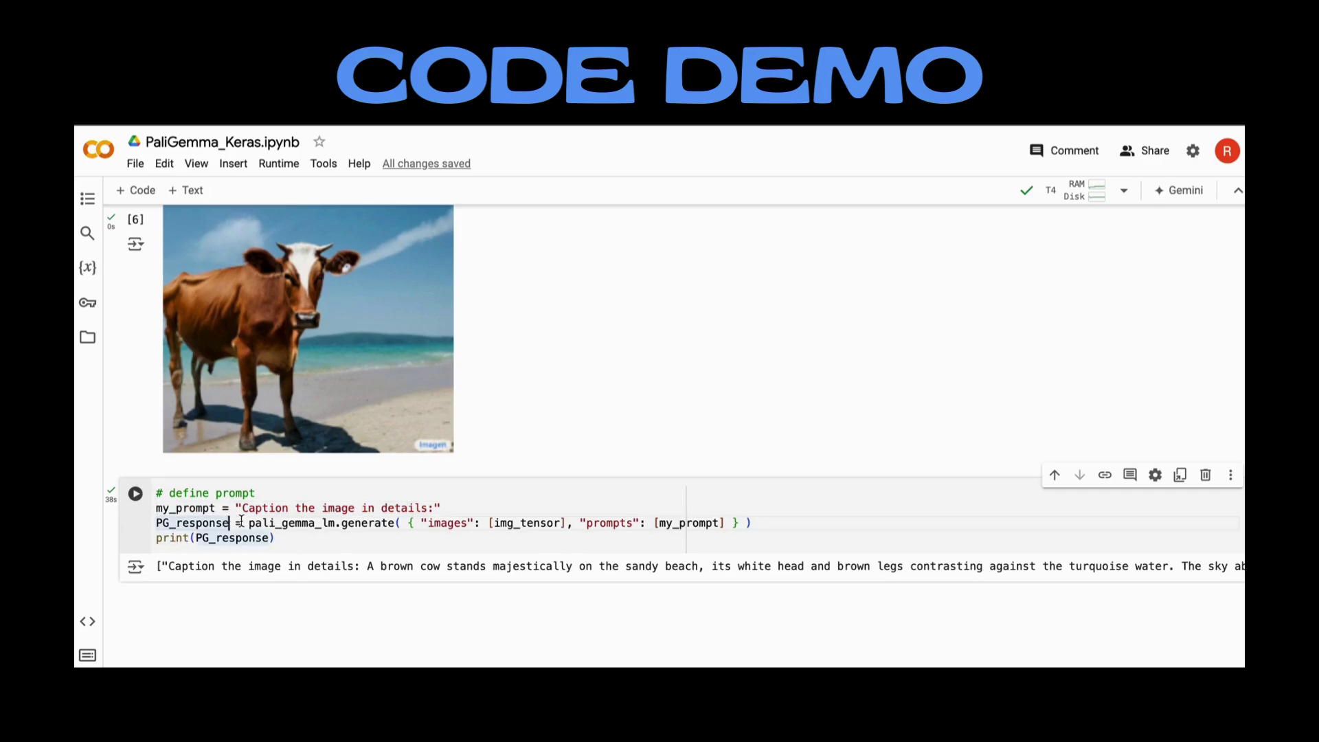
left_click_drag(477, 522, 560, 523)
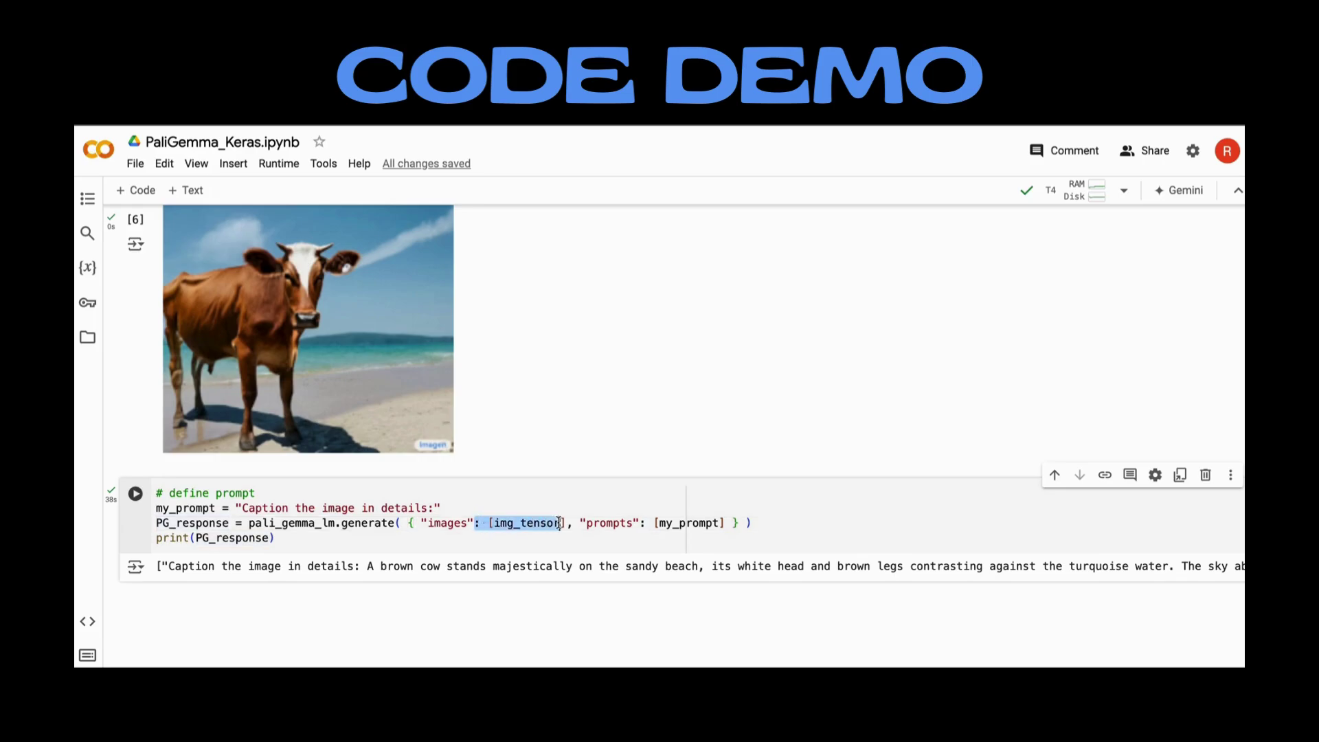
left_click_drag(653, 523, 712, 523)
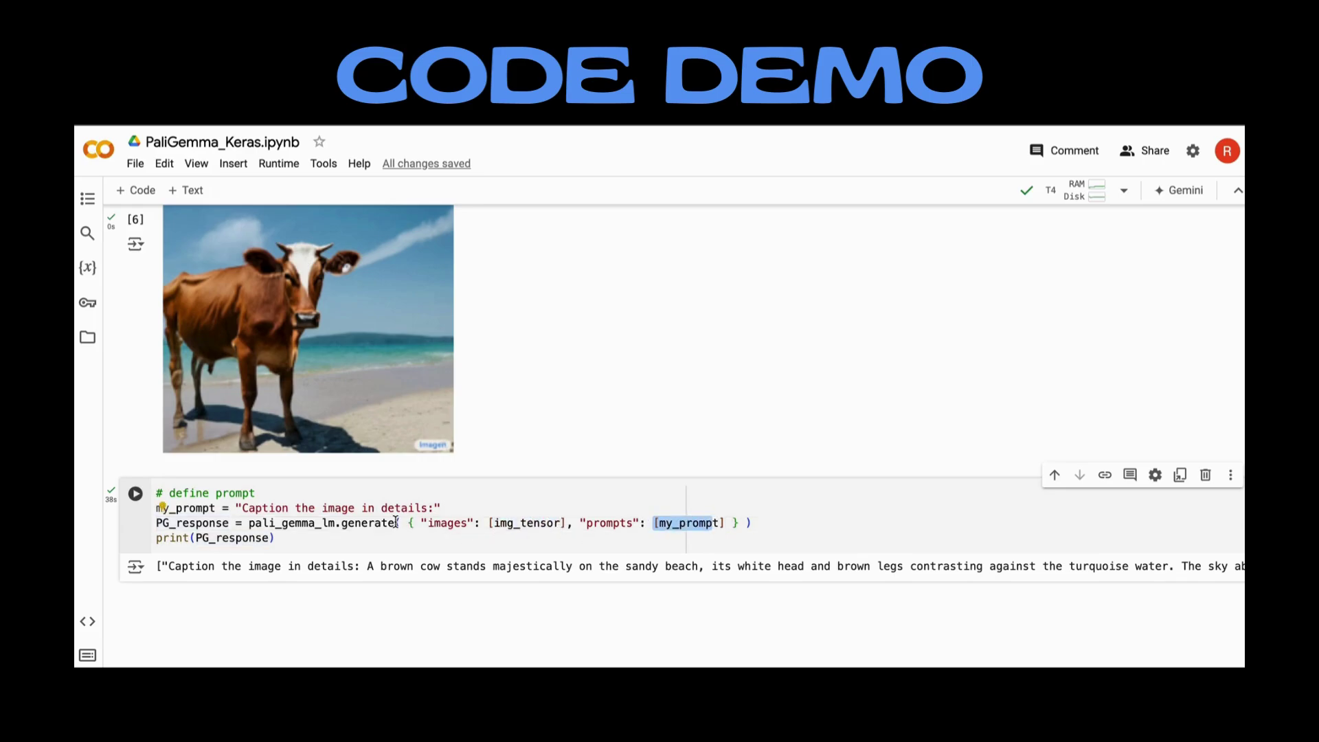
left_click_drag(400, 523, 248, 523)
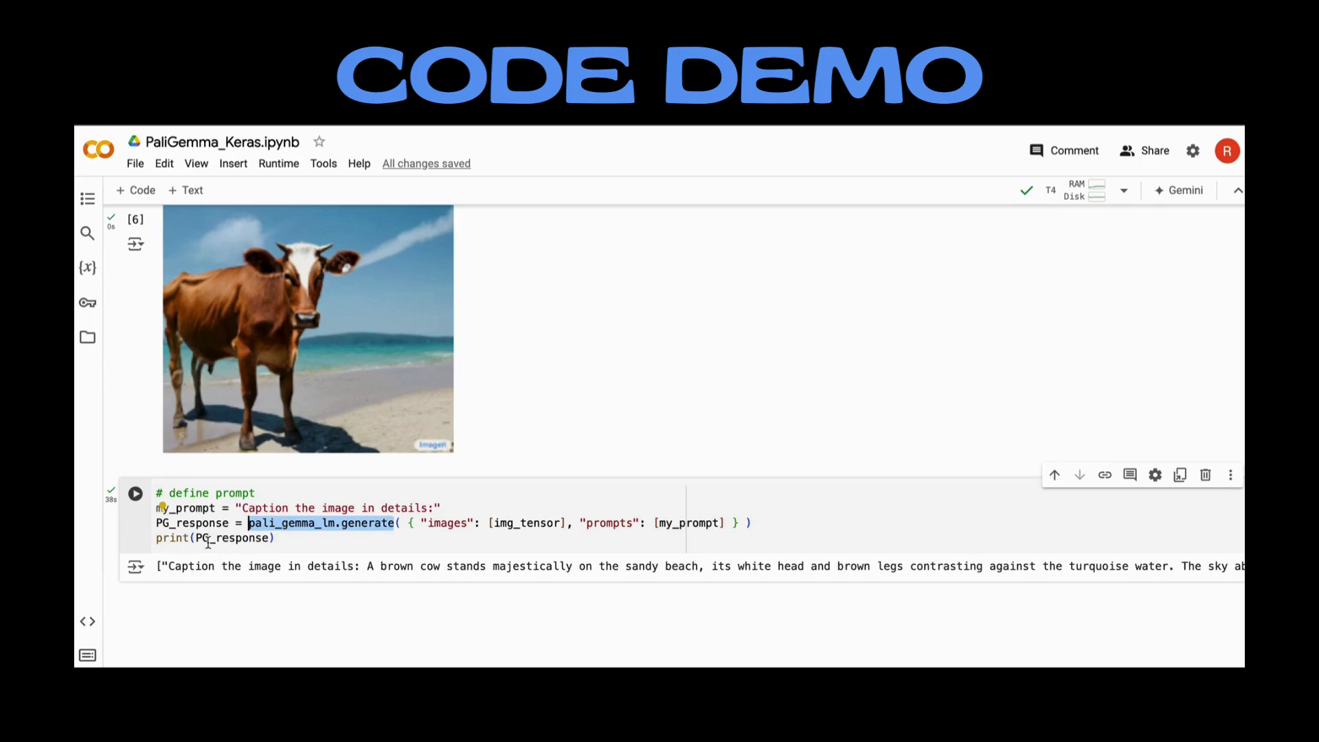
left_click_drag(168, 566, 357, 566)
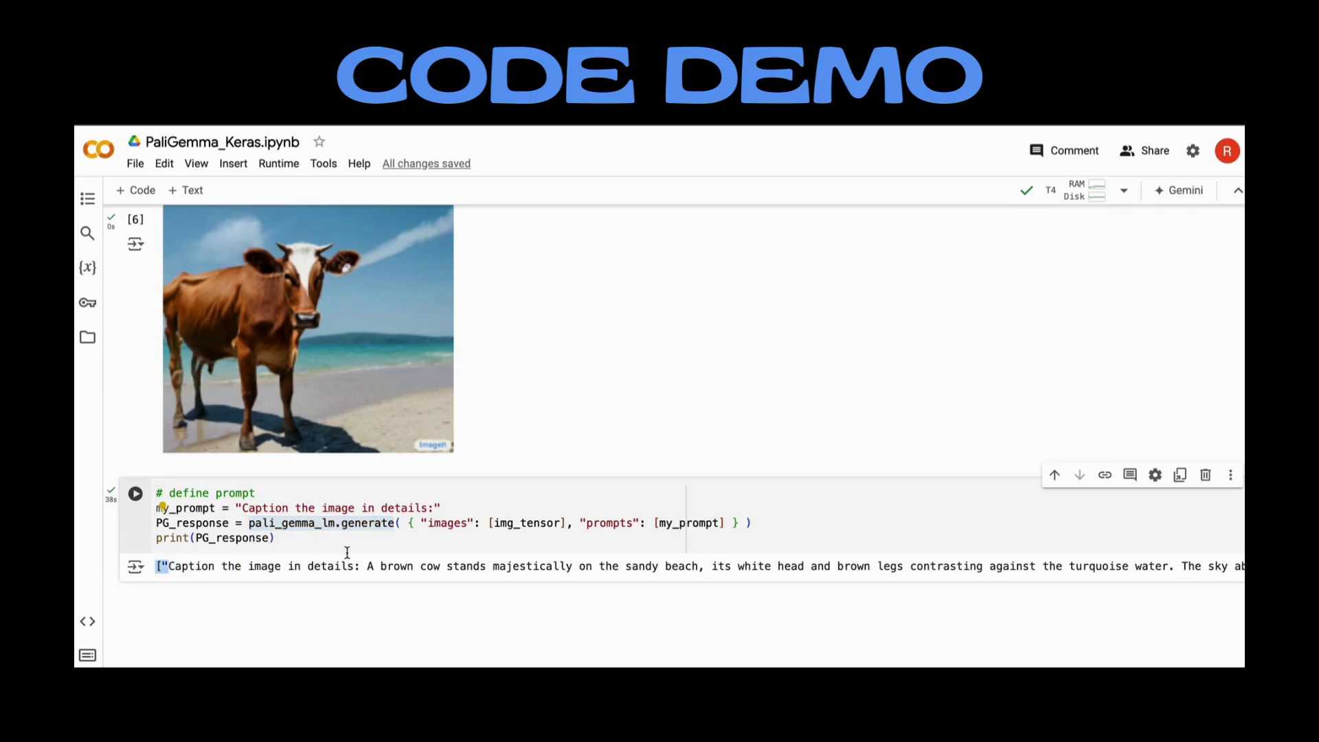
scroll(299, 572, "right", 2)
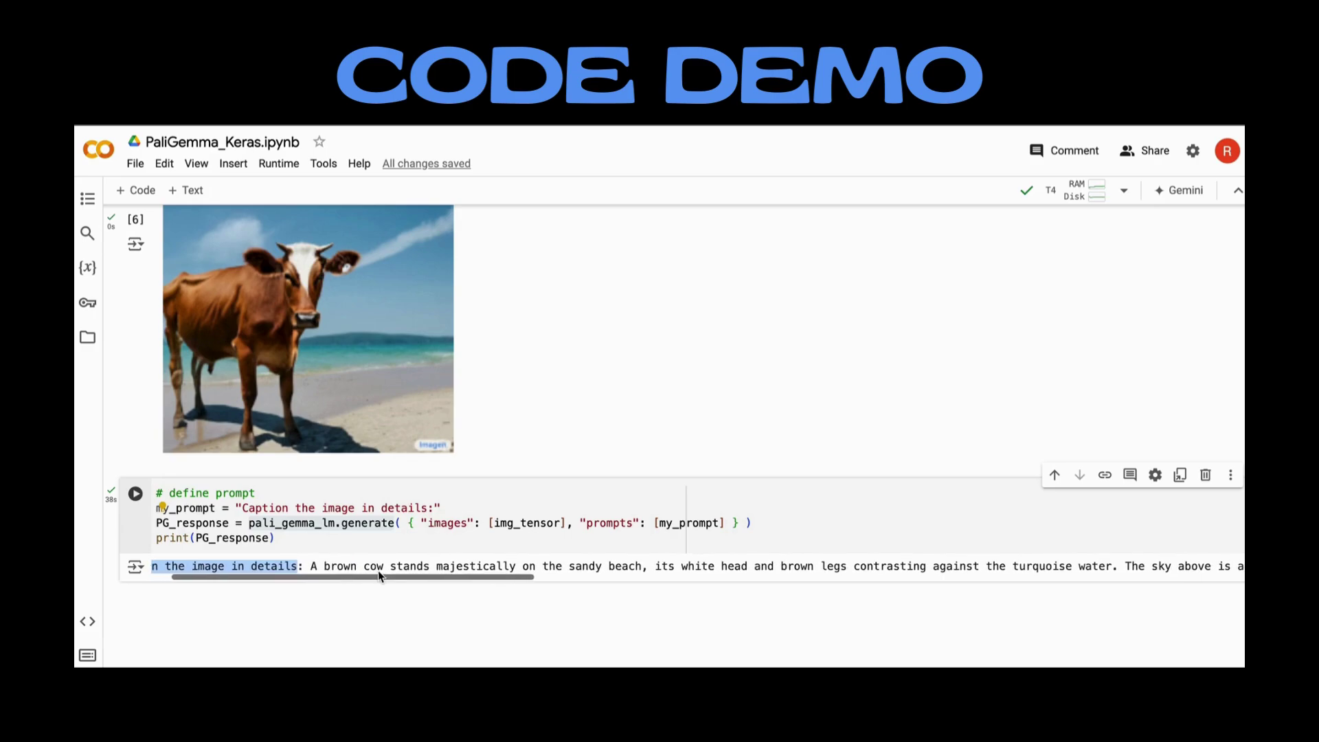
scroll(299, 573, "right", 2)
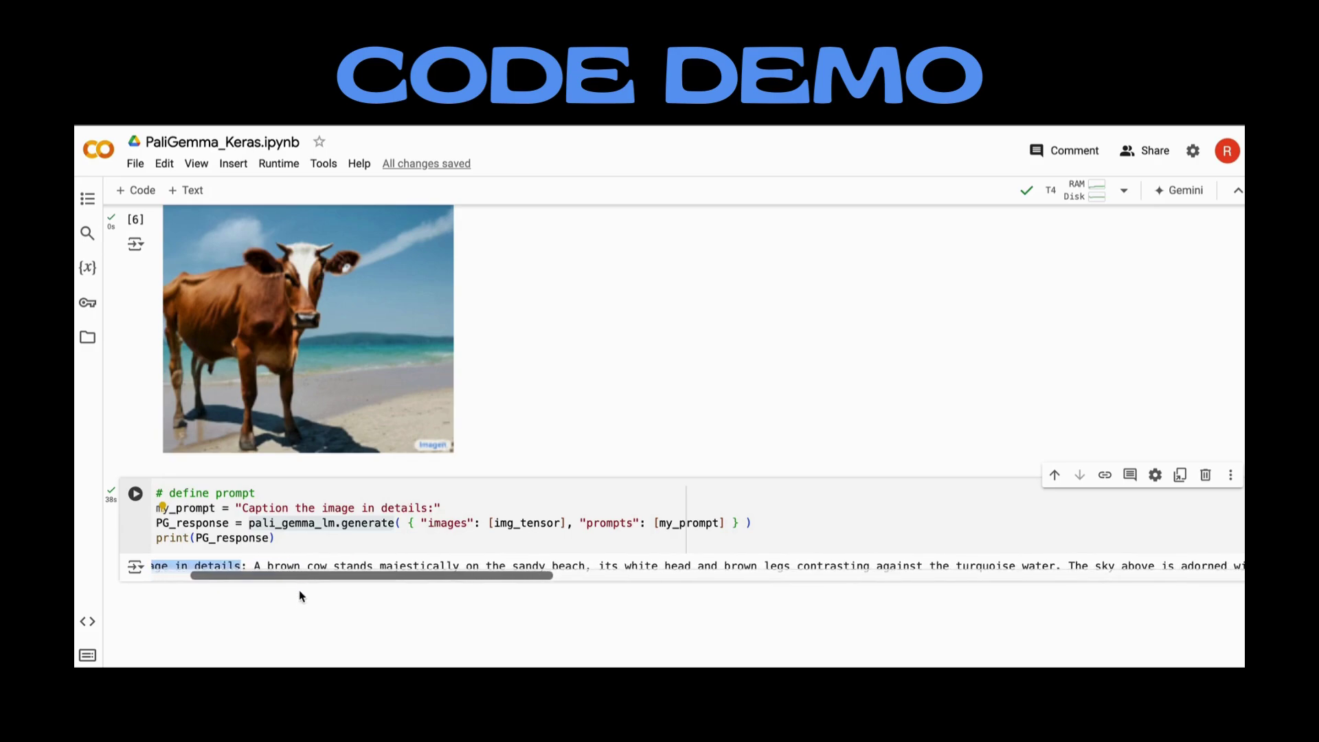
scroll(492, 565, "right", 2)
scroll(492, 567, "down", 2)
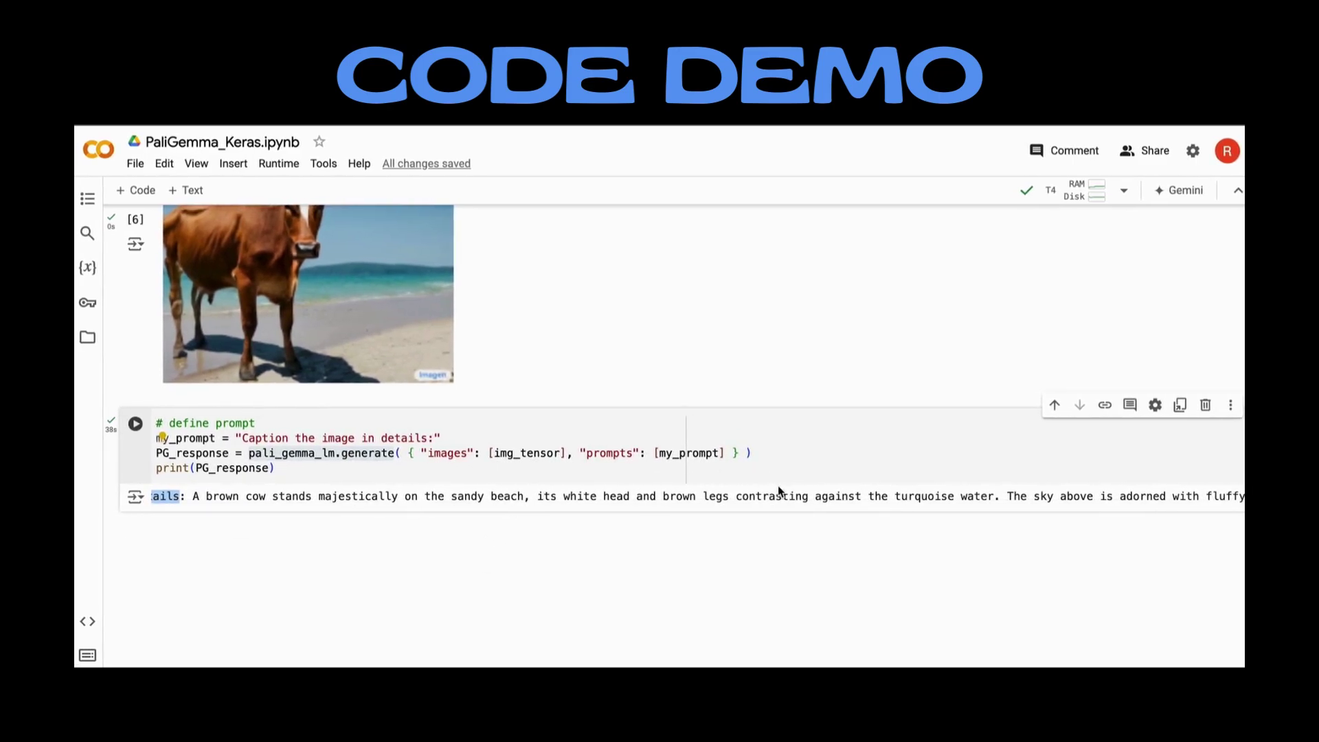
scroll(767, 496, "right", 3)
scroll(767, 497, "right", 2)
scroll(767, 496, "right", 2)
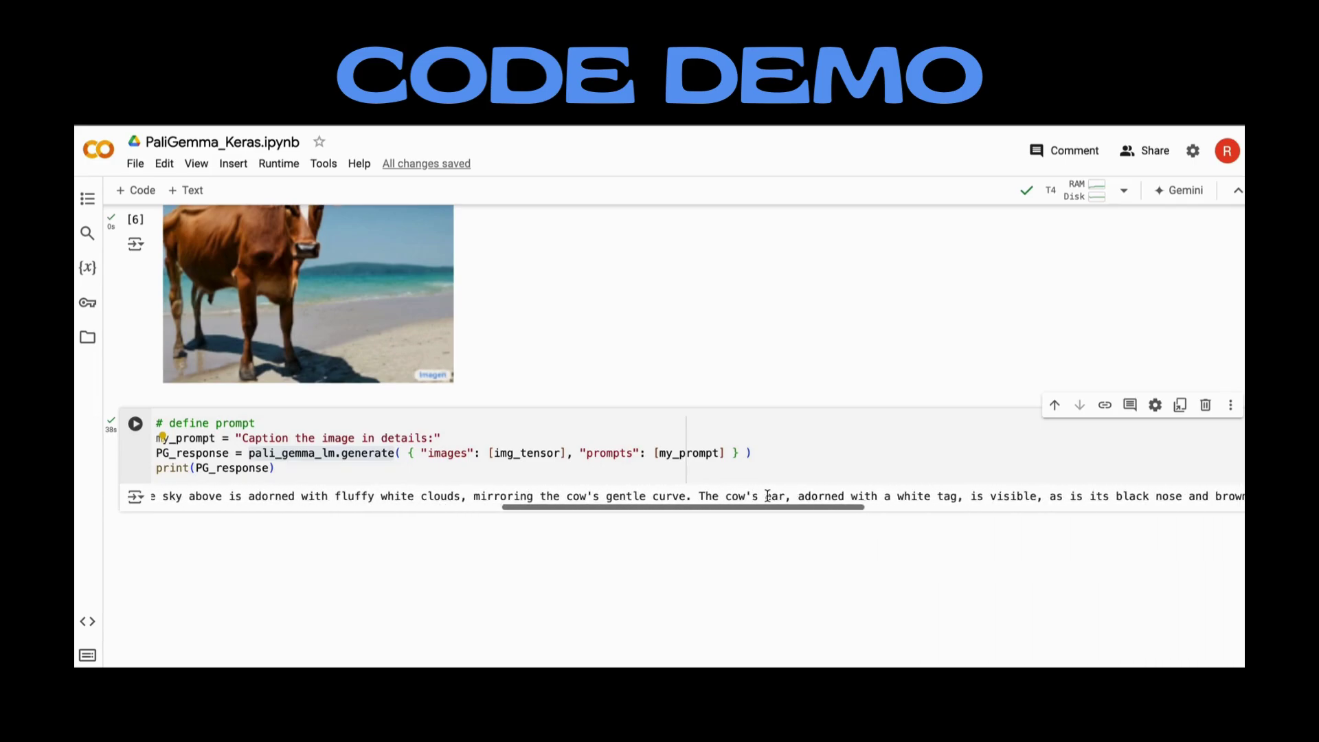
scroll(767, 495, "right", 2)
scroll(767, 496, "right", 2)
scroll(768, 496, "right", 3)
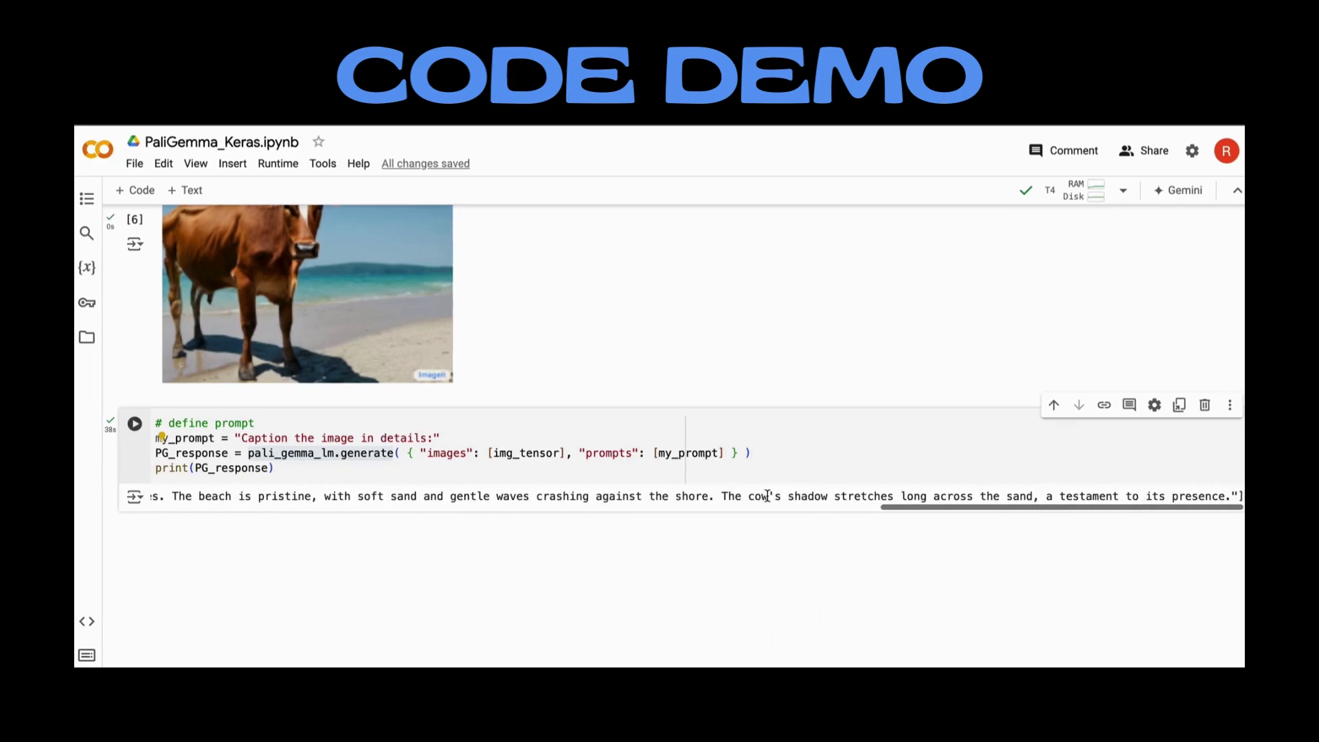